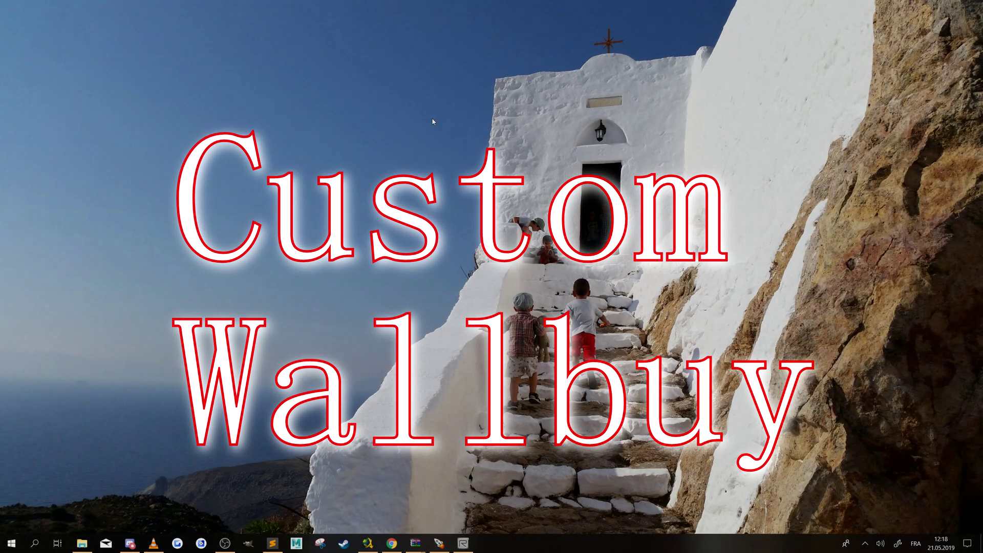
Open custom_wallbuy.gsc from the Documents folder in Sublime Text
click(82, 544)
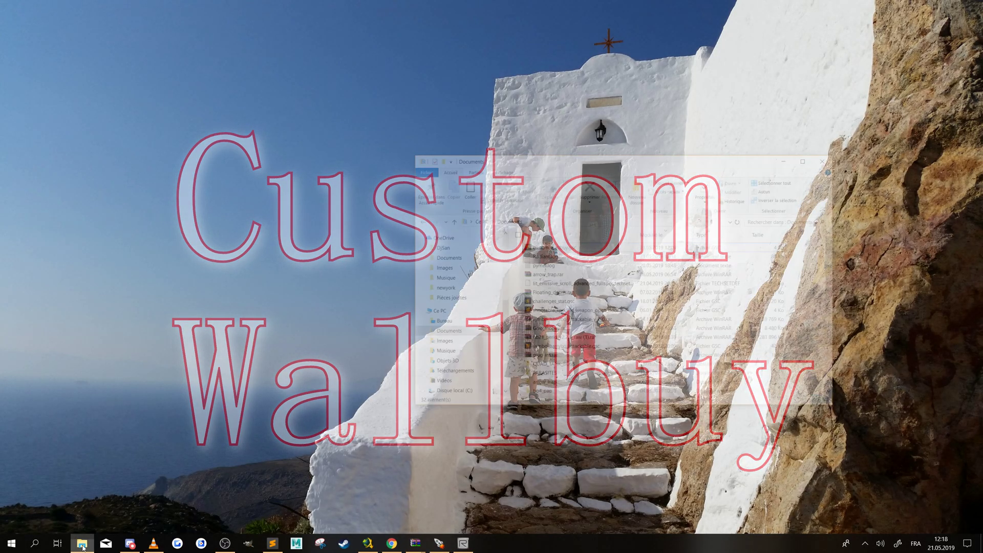
double_click(636, 191)
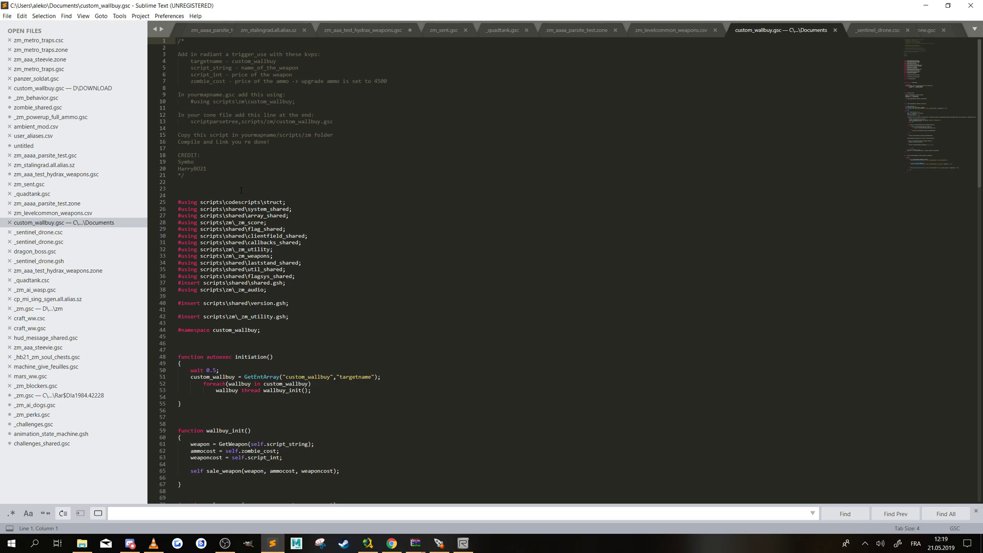
scroll(454, 253, down, 19)
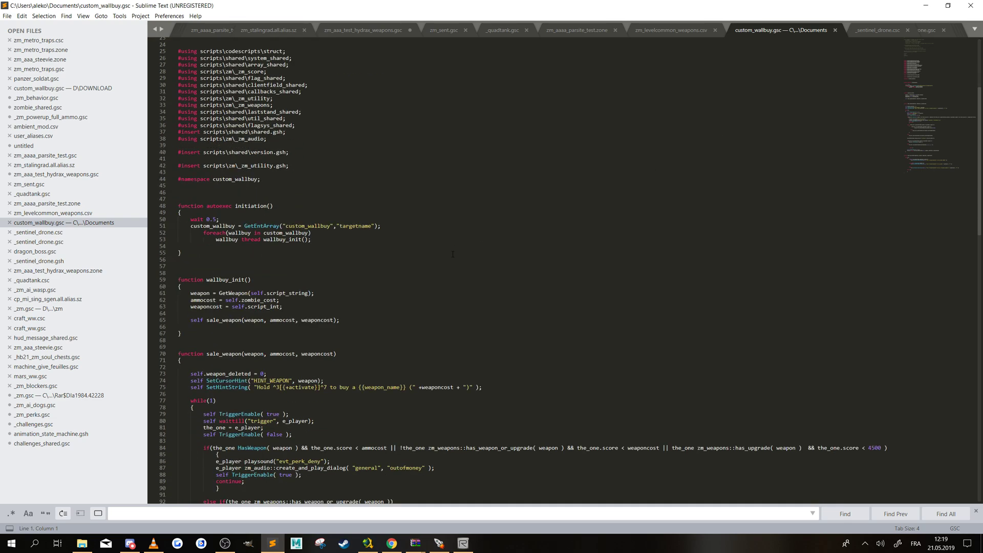
scroll(453, 254, down, 3)
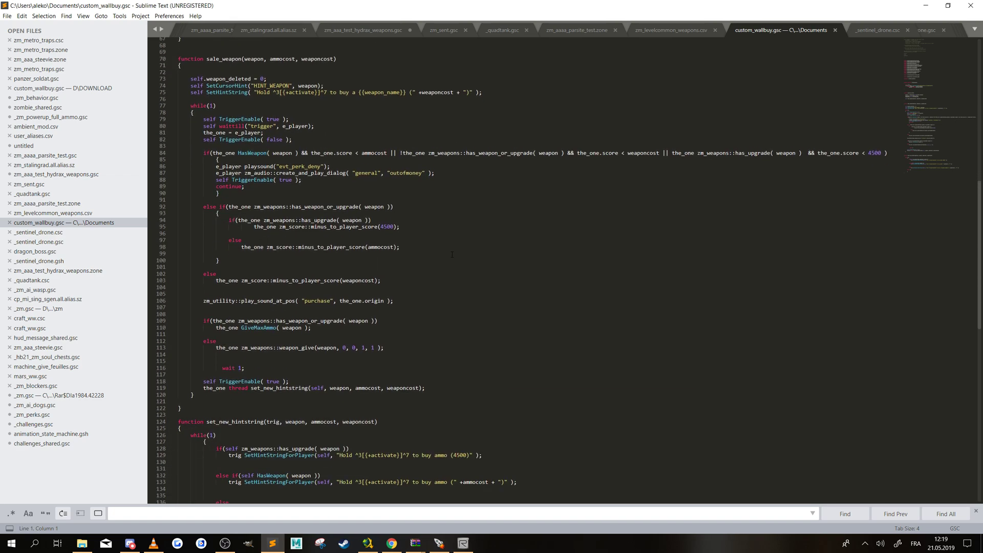
scroll(452, 255, down, 5)
scroll(452, 254, up, 17)
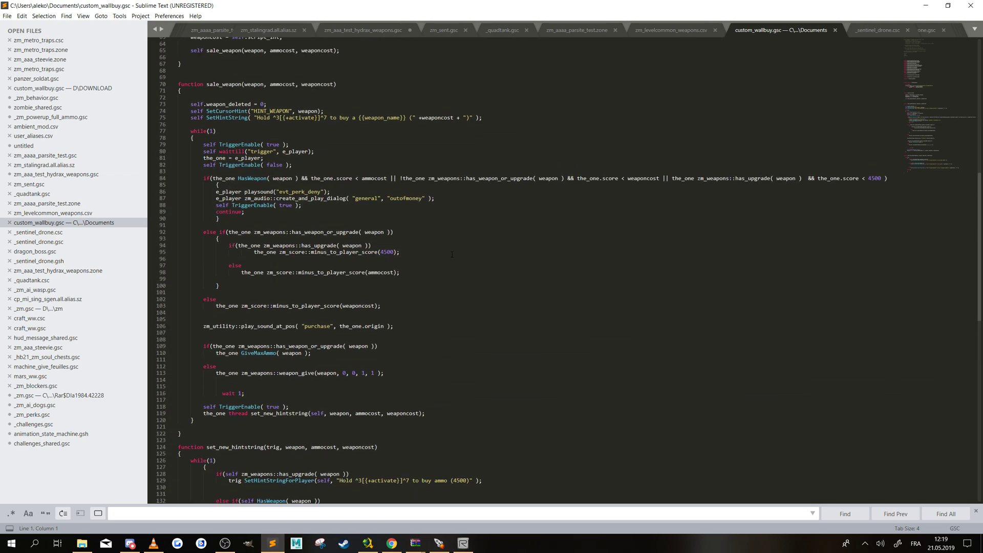
scroll(452, 255, up, 10)
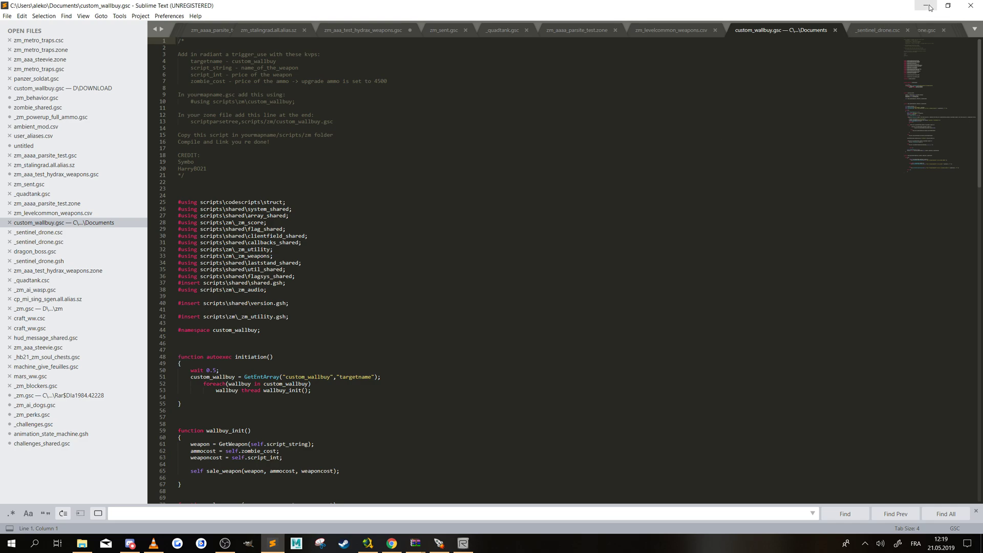
scroll(629, 221, down, 16)
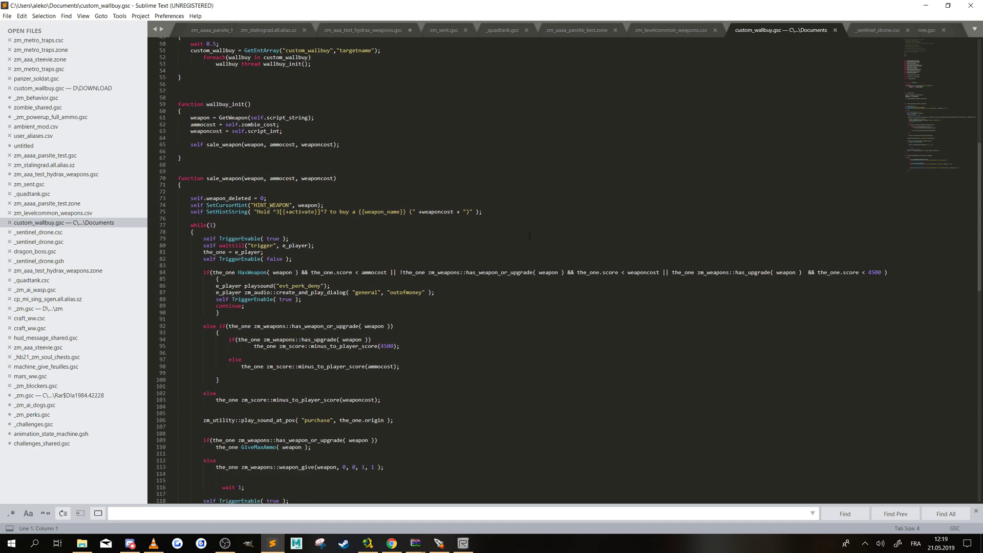
scroll(351, 280, up, 16)
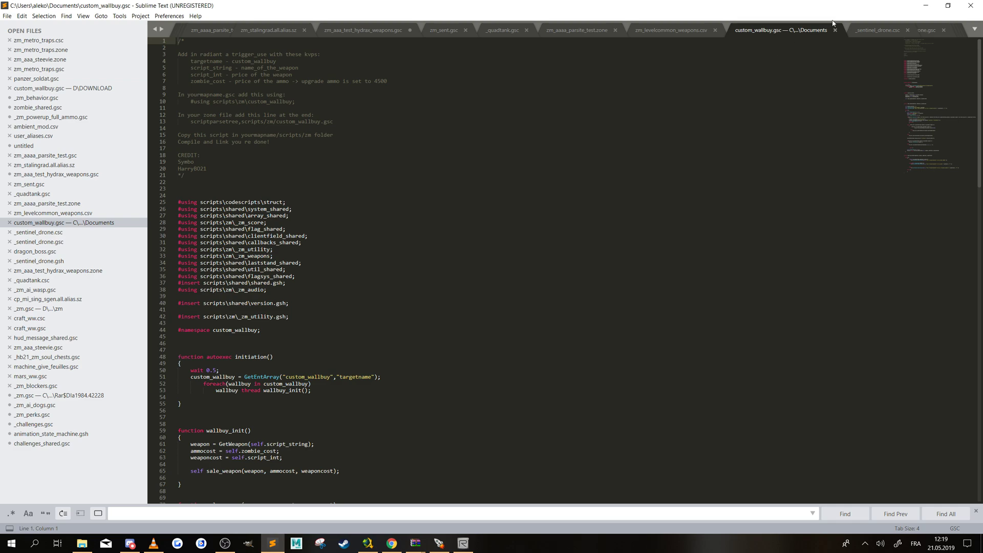
Reopen custom_wallbuy.gsc and select the custom_wallbuy targetname in its header notes
click(924, 6)
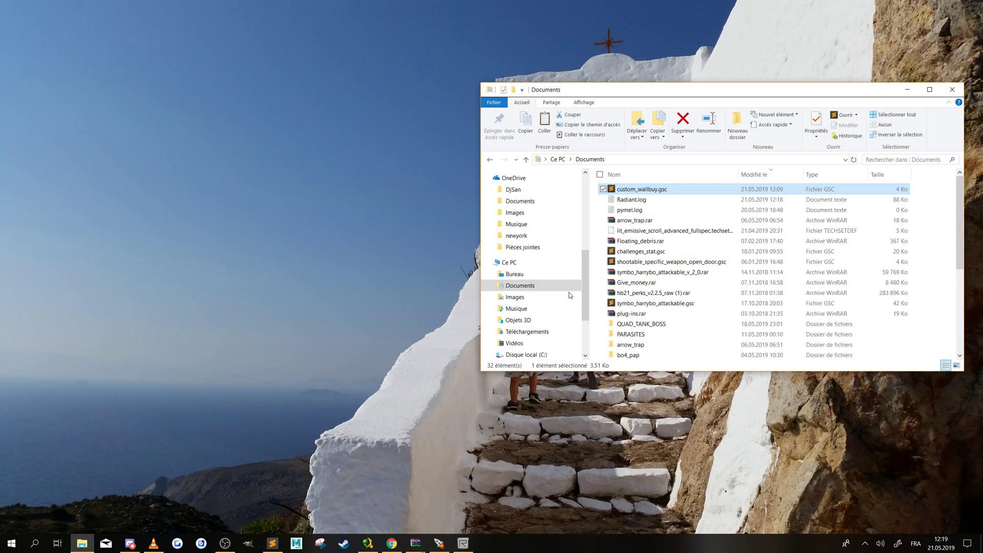
double_click(620, 191)
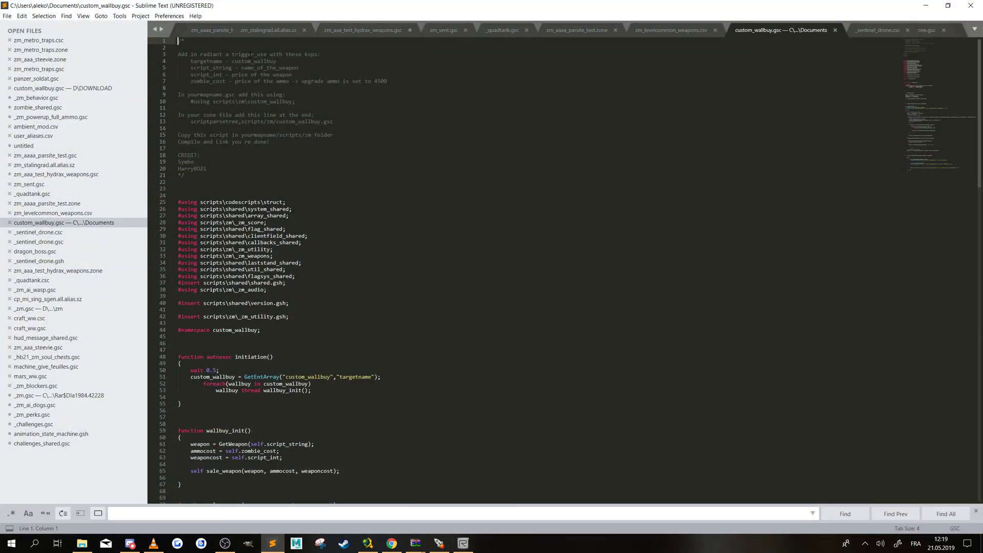
mouse_move(463, 542)
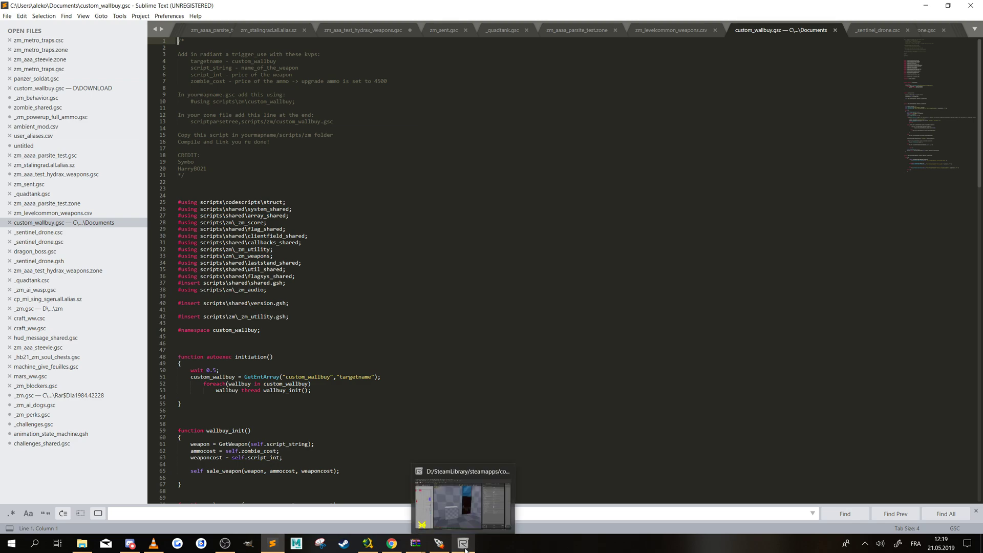
double_click(255, 61)
Copy custom_wallbuy and create a trigger_use entity in the Radiant camera view
right_click(258, 62)
click(279, 101)
click(463, 542)
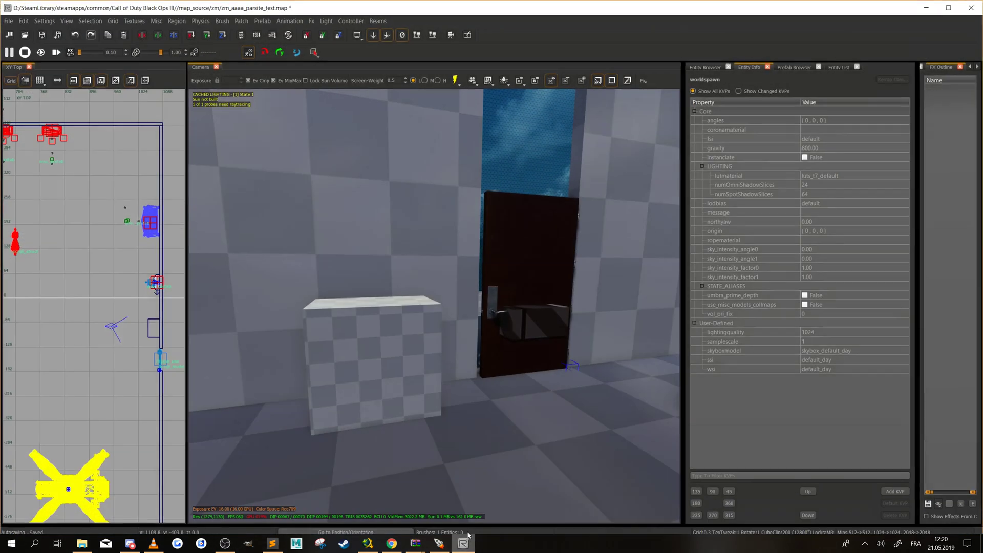
right_click(359, 321)
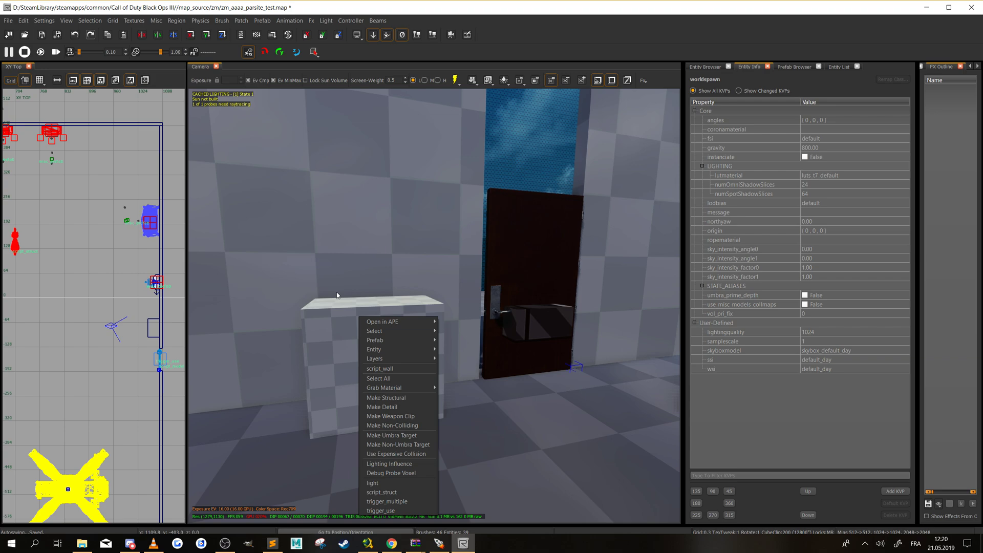
click(393, 510)
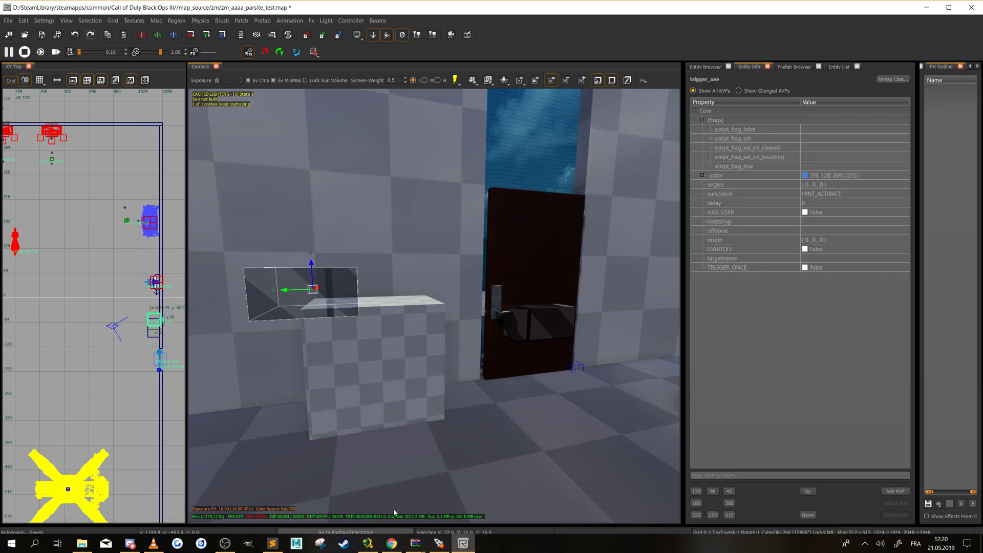
Move the trigger_use onto the counter block, sliding it along X against the wall
drag(287, 289, 346, 290)
right_drag(346, 290, 461, 297)
key(w)
key(a)
drag(252, 288, 297, 289)
Paste custom_wallbuy as the trigger's targetname in Entity Info
click(808, 259)
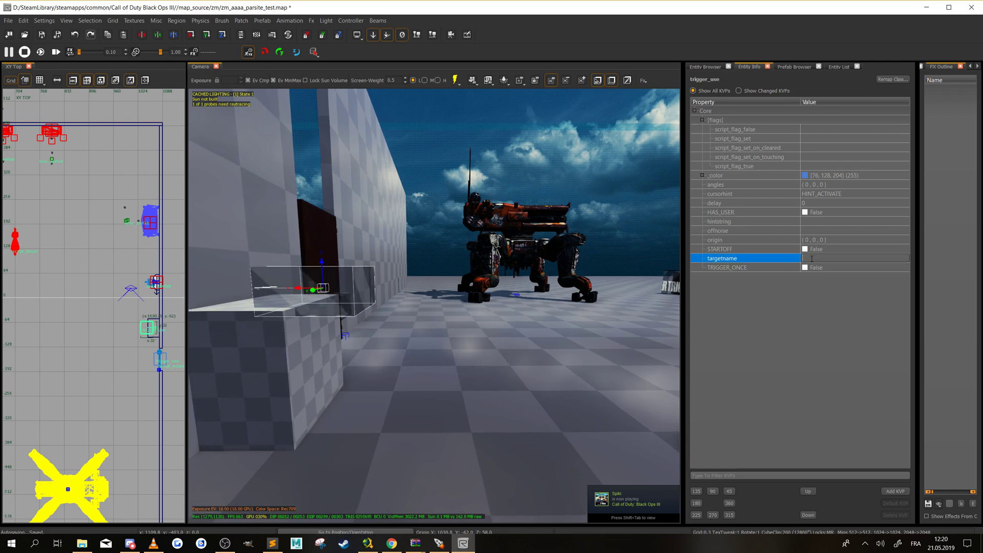
right_click(812, 260)
click(826, 299)
key(Return)
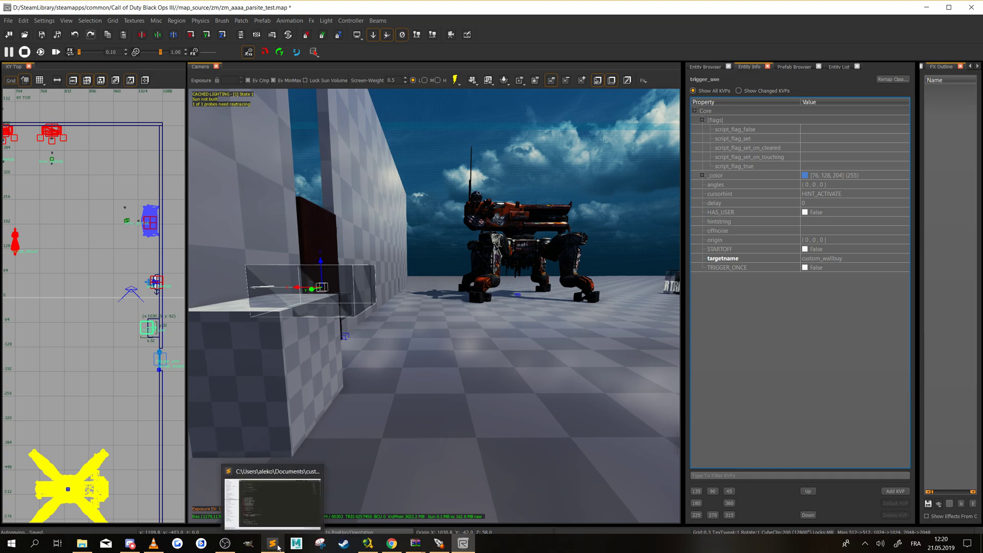
Copy script_string from the wallbuy script and paste it as a new key on the trigger
click(273, 493)
double_click(204, 68)
right_click(203, 67)
click(221, 104)
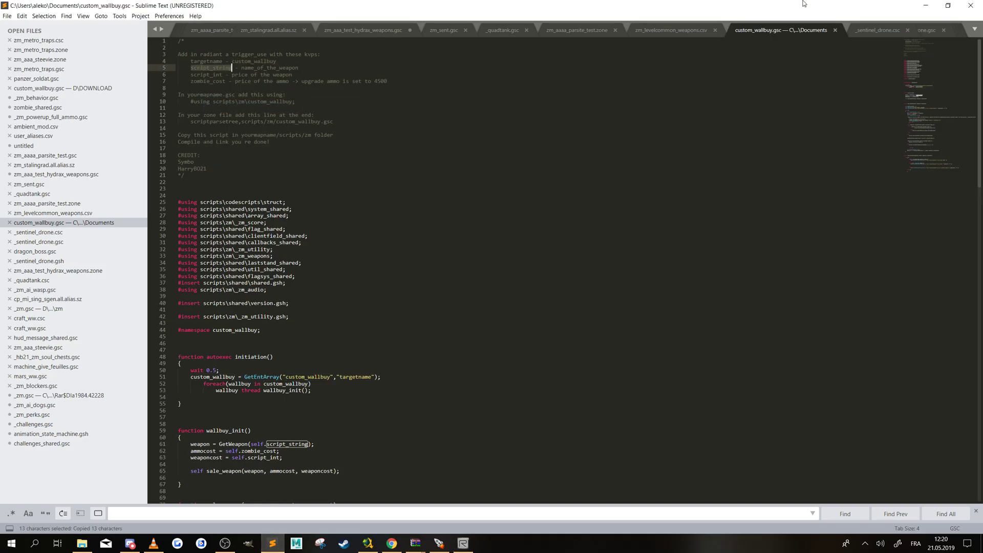
click(926, 6)
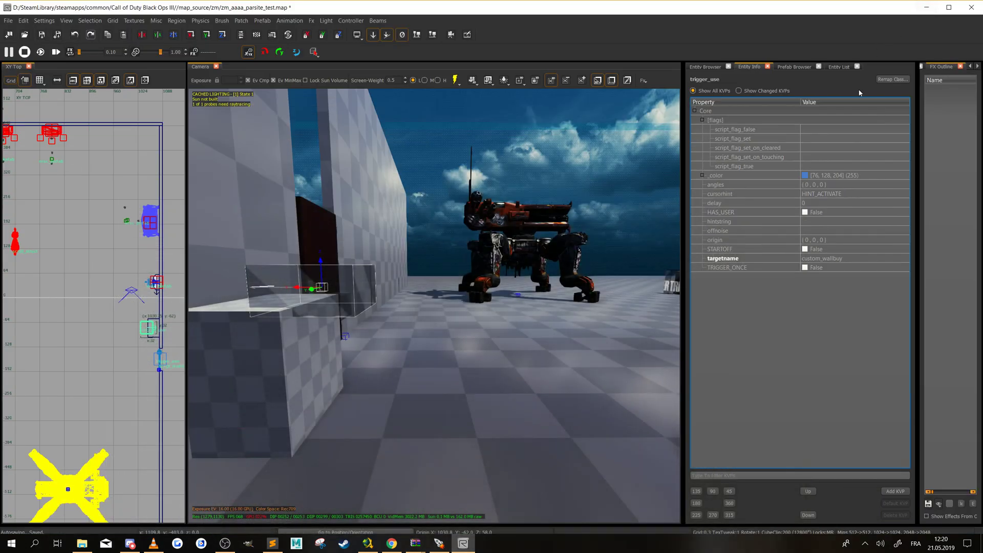
click(897, 492)
key(ctrl+v)
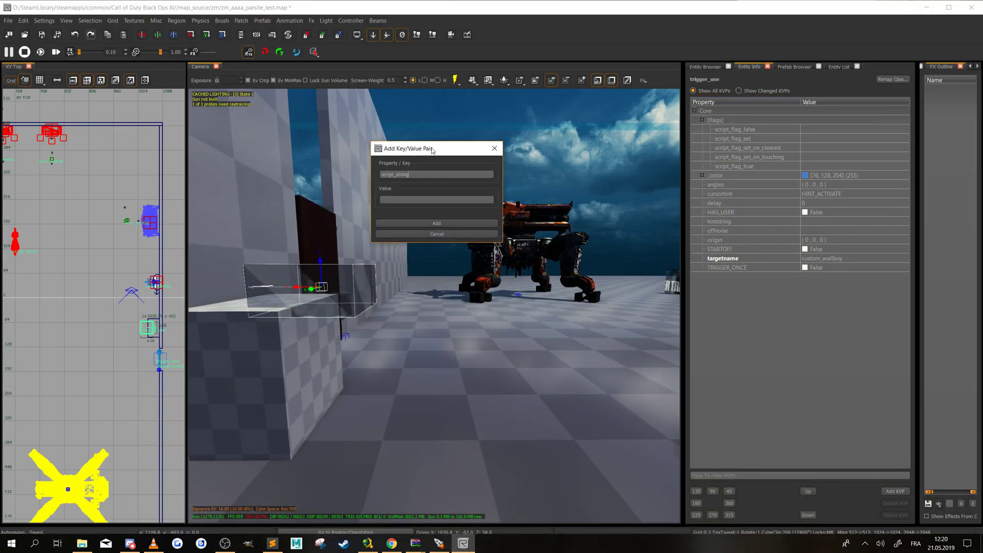
Set the script_string value to ray_gun copied from zm_levelcommon_weapons.csv and add the pair
key(alt+Tab)
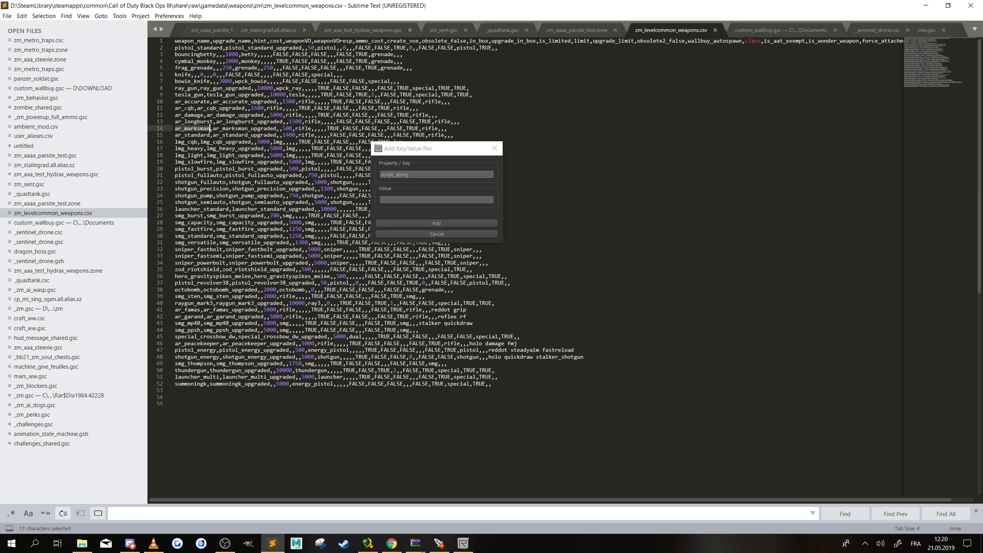
double_click(186, 88)
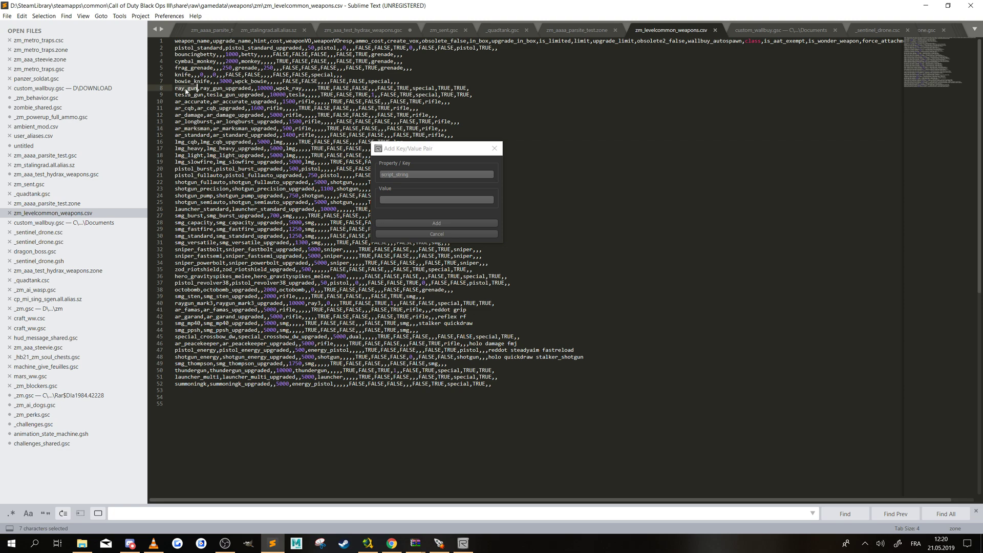
right_click(186, 88)
click(205, 128)
click(395, 200)
key(ctrl+v)
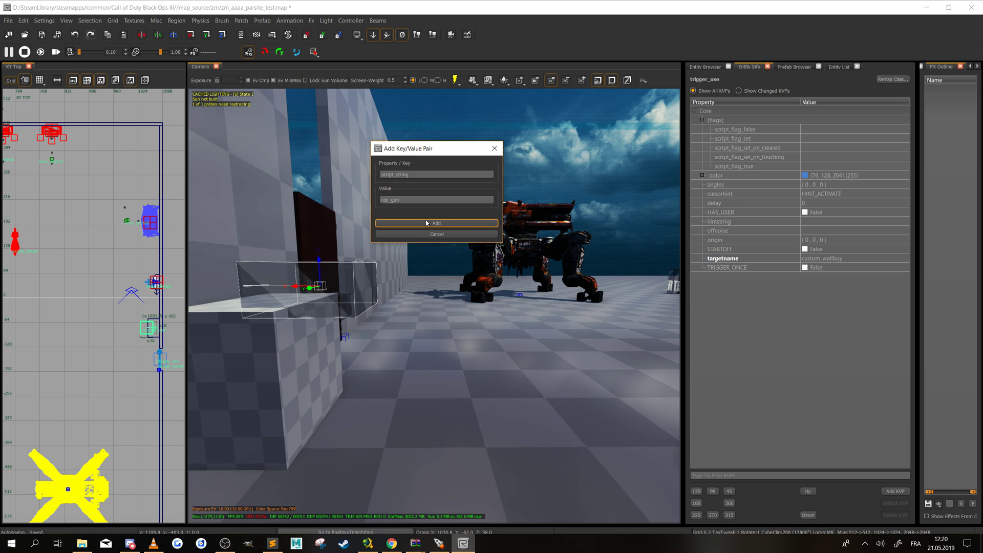
click(464, 224)
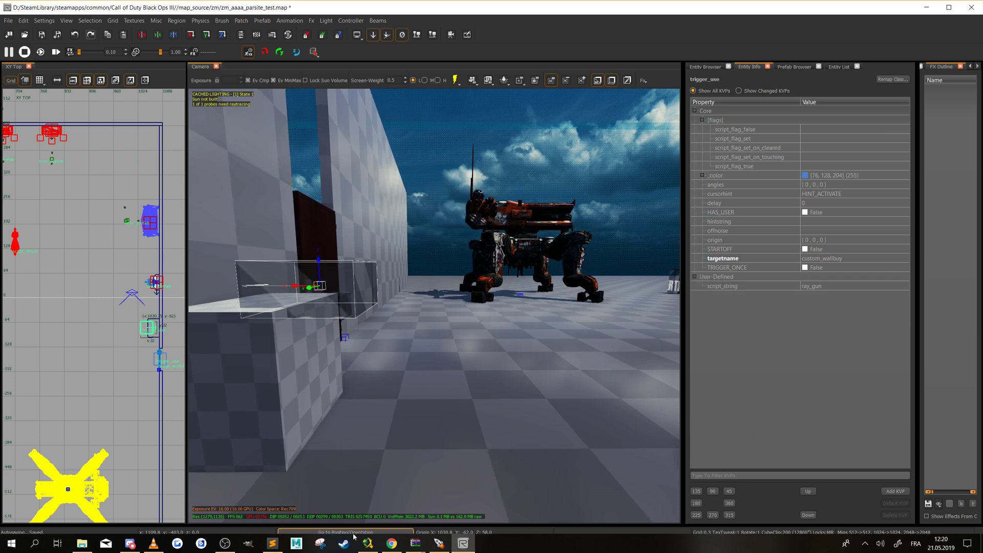
click(274, 544)
click(59, 223)
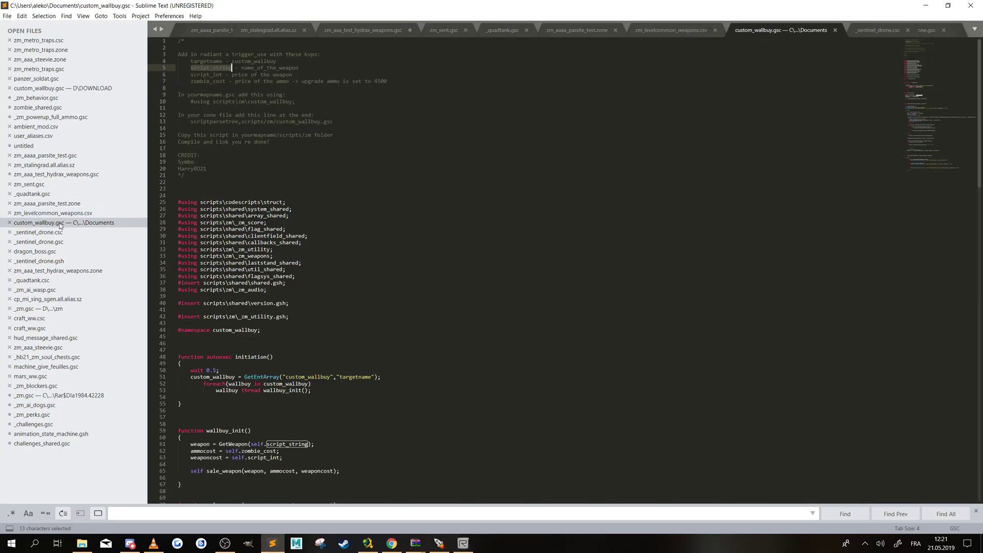
Copy script_int from the script and add script_int = 1200 to the wallbuy trigger
double_click(207, 75)
right_click(207, 76)
click(228, 115)
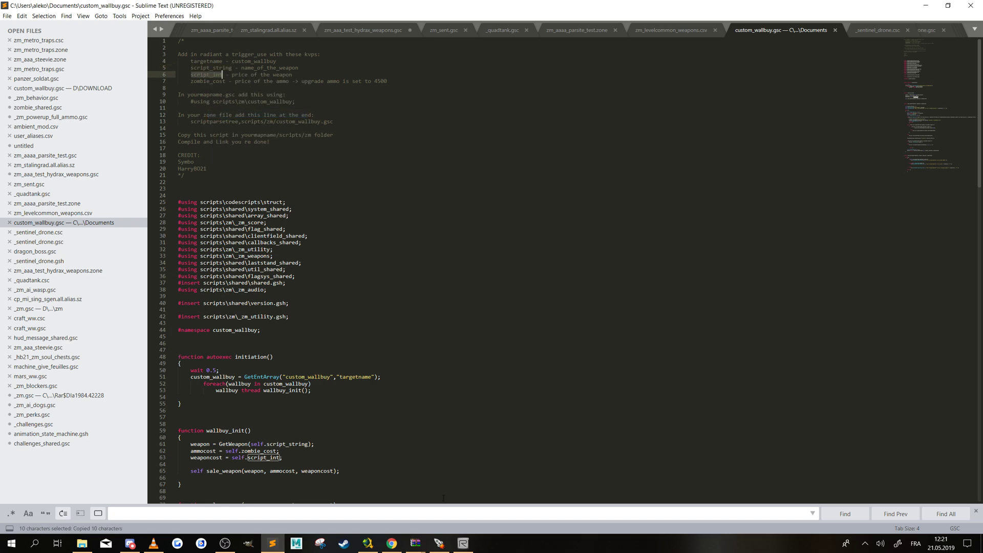
key(alt+Tab)
click(895, 491)
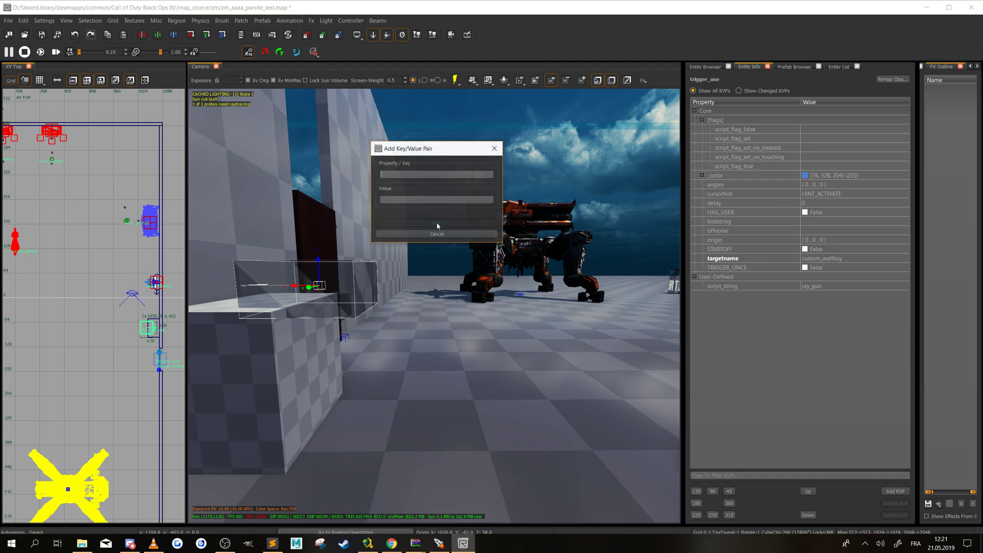
key(ctrl+v)
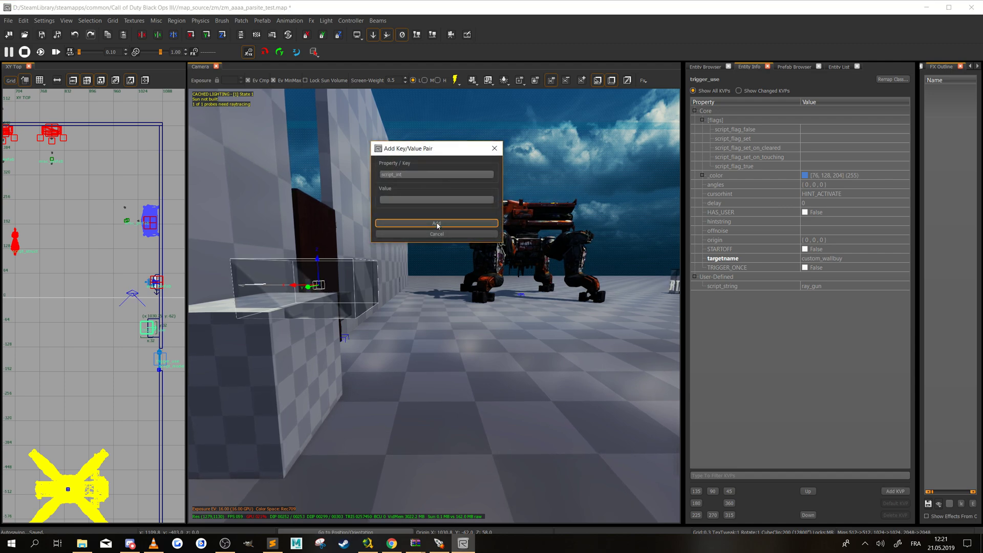
text(1200)
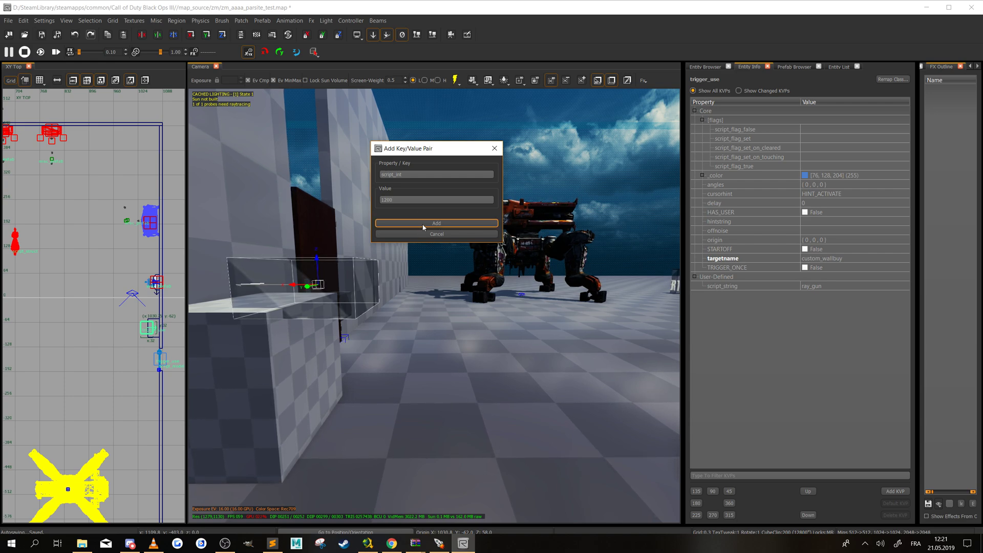
click(422, 223)
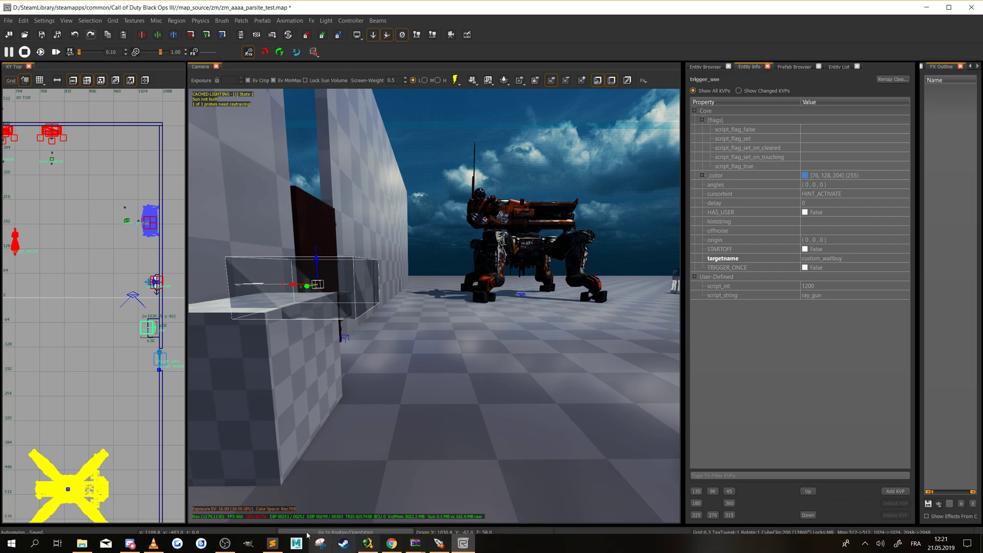
click(273, 543)
Copy zombie_cost from the script, add zombie_cost = 800 to the trigger, and deselect it
double_click(208, 82)
right_click(208, 82)
click(230, 85)
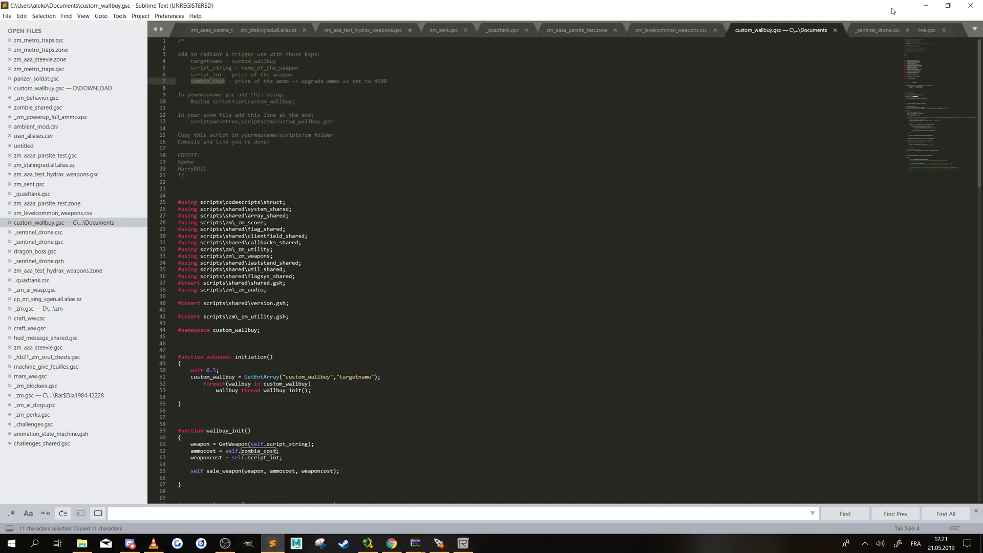
click(926, 5)
click(896, 491)
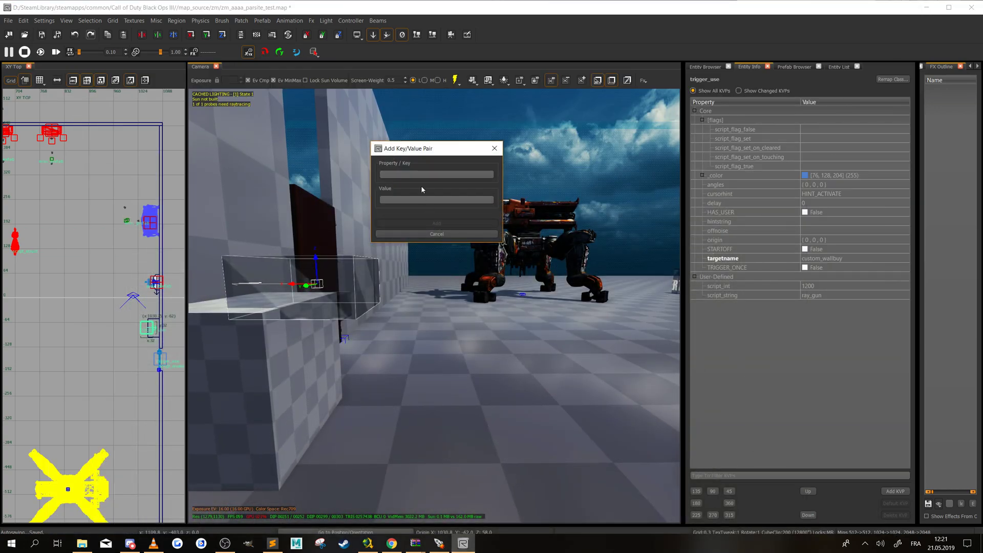
key(ctrl+v)
key(Tab)
text(800)
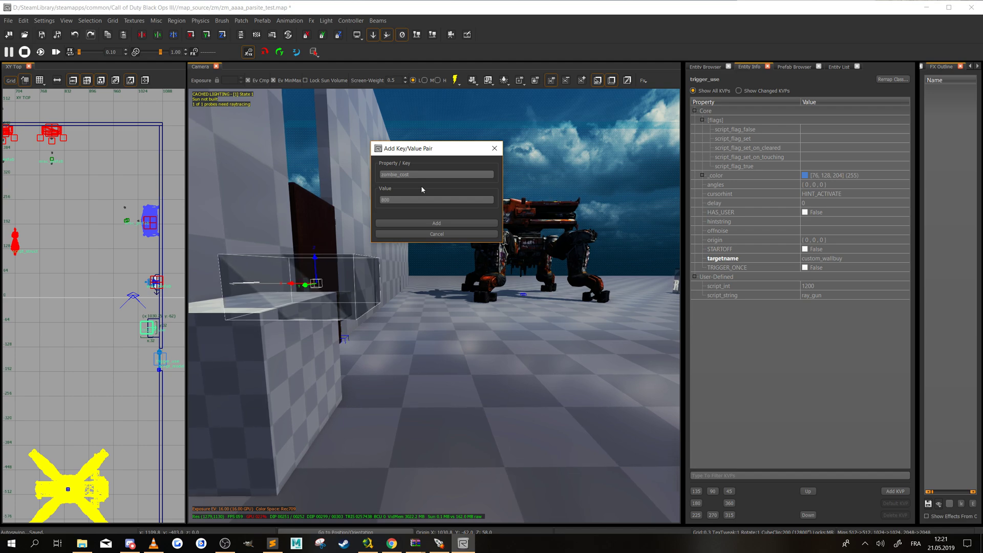
click(436, 223)
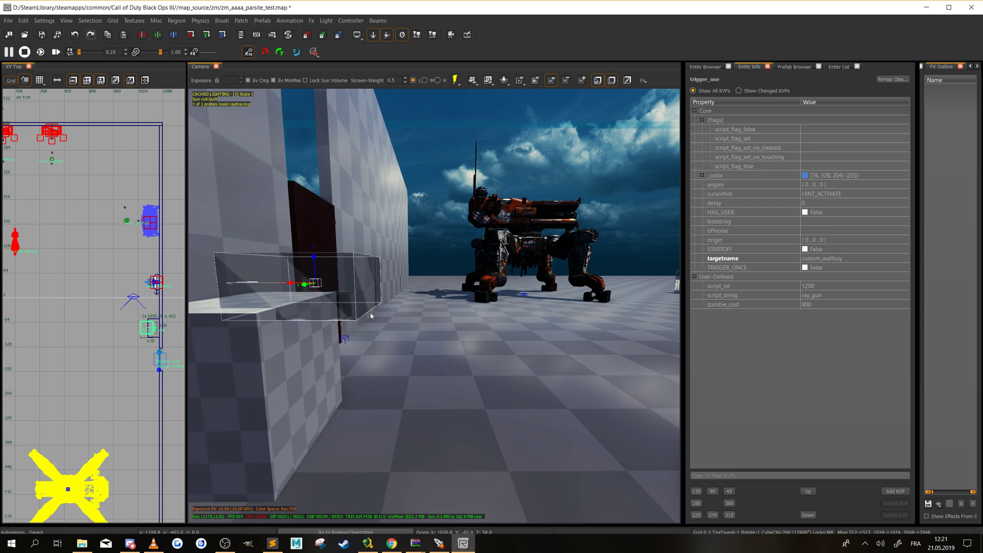
key(Escape)
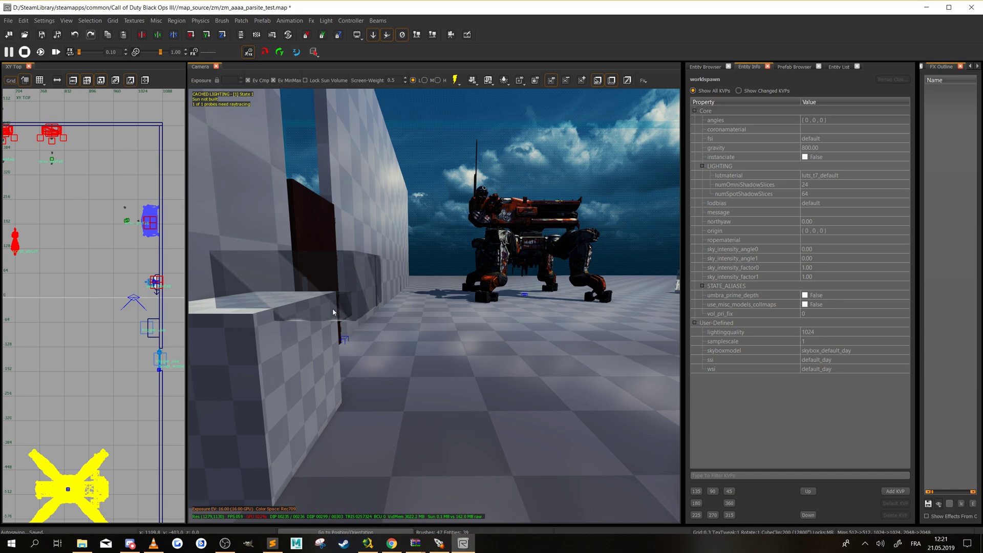
Duplicate the checkered wallbuy trigger box and move the copy beside the dark doorway
right_drag(347, 292, 338, 318)
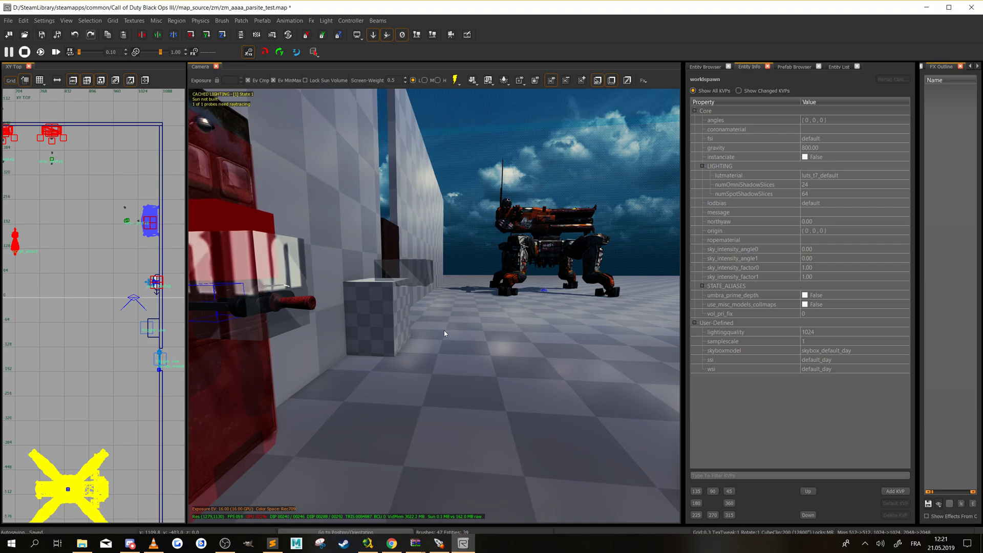
scroll(444, 330, up, 3)
right_drag(444, 331, 280, 331)
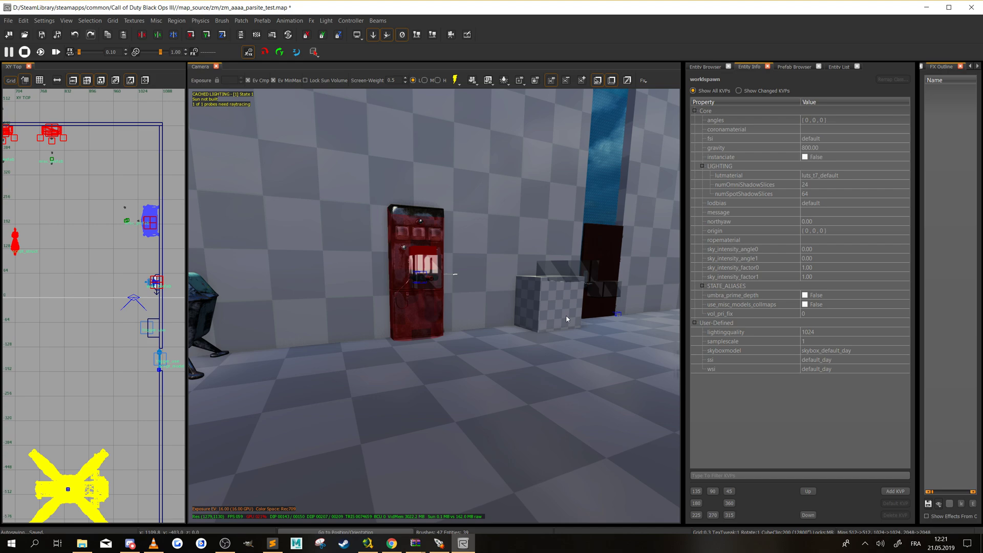
mouse_move(570, 286)
right_down()
mouse_move(661, 292)
mouse_move(569, 294)
right_up()
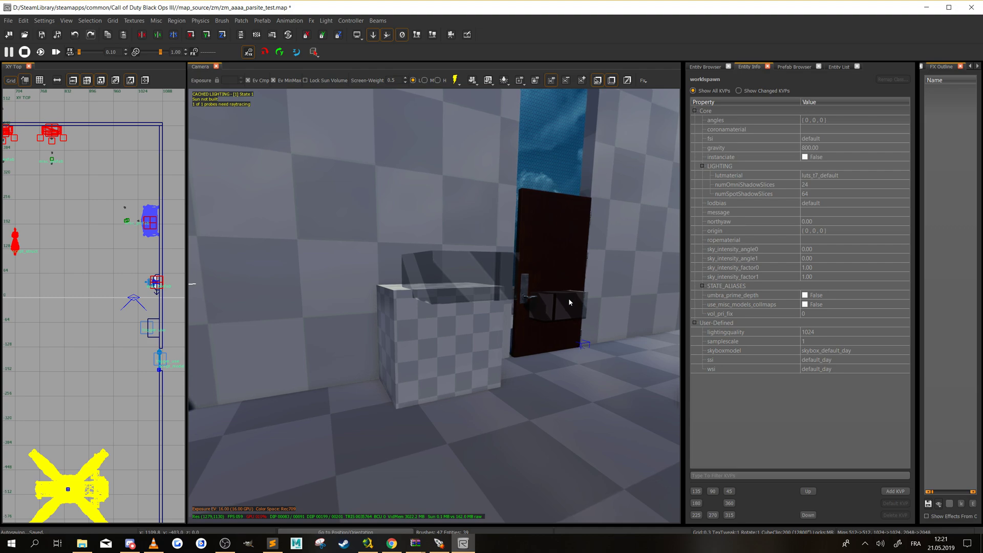
right_drag(513, 287, 505, 306)
click(510, 333)
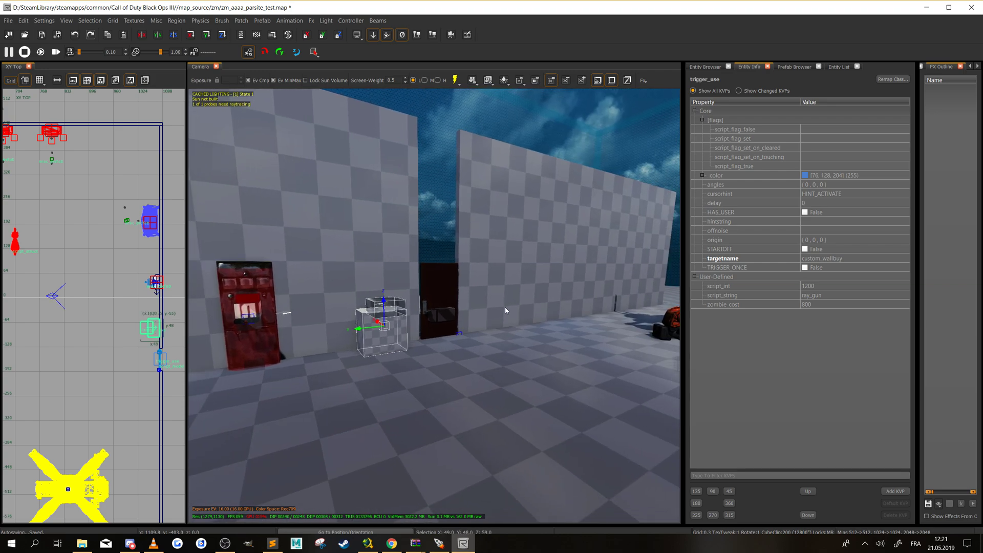
key(space)
drag(367, 328, 514, 297)
key(Escape)
Reselect the copied trigger and open zm_levelcommon_weapons.csv in Sublime Text
click(514, 298)
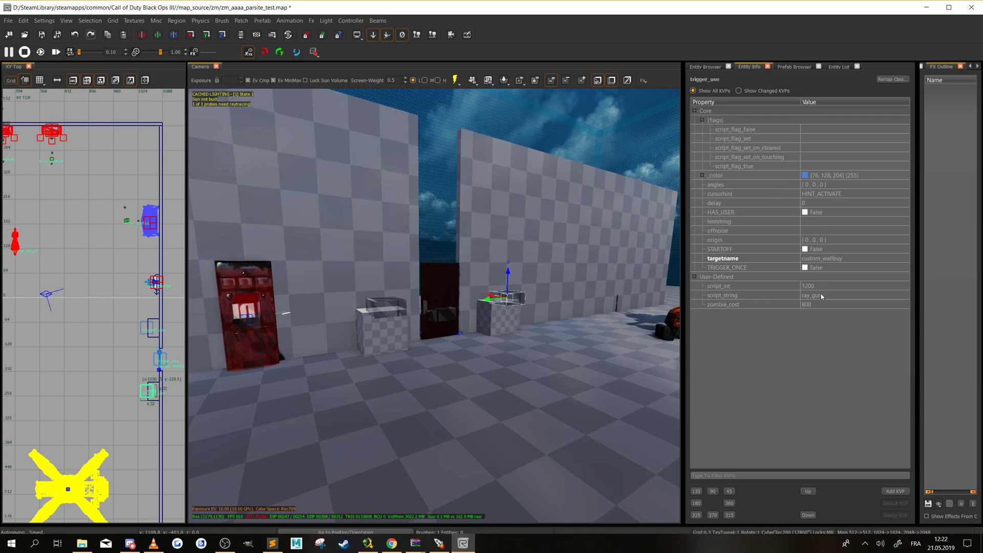
click(272, 544)
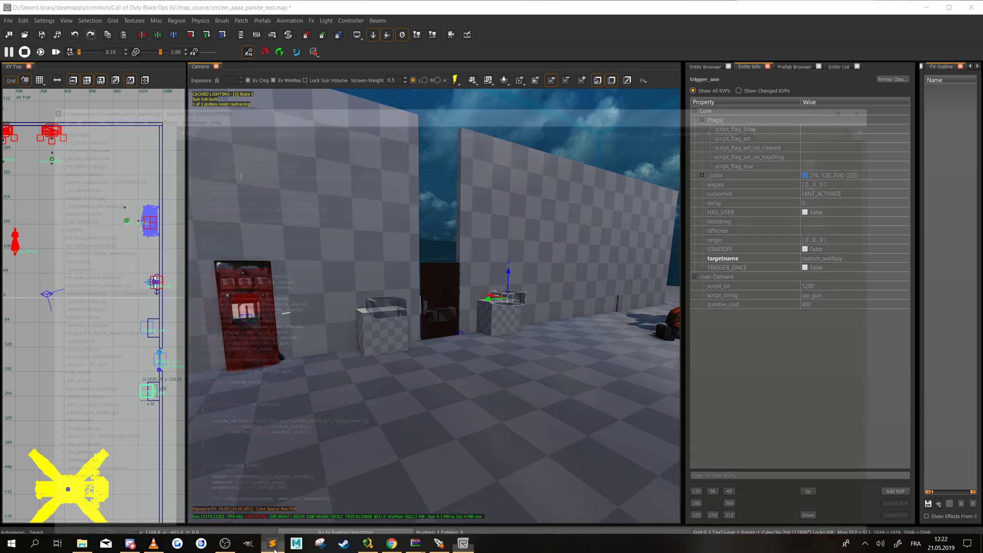
click(79, 214)
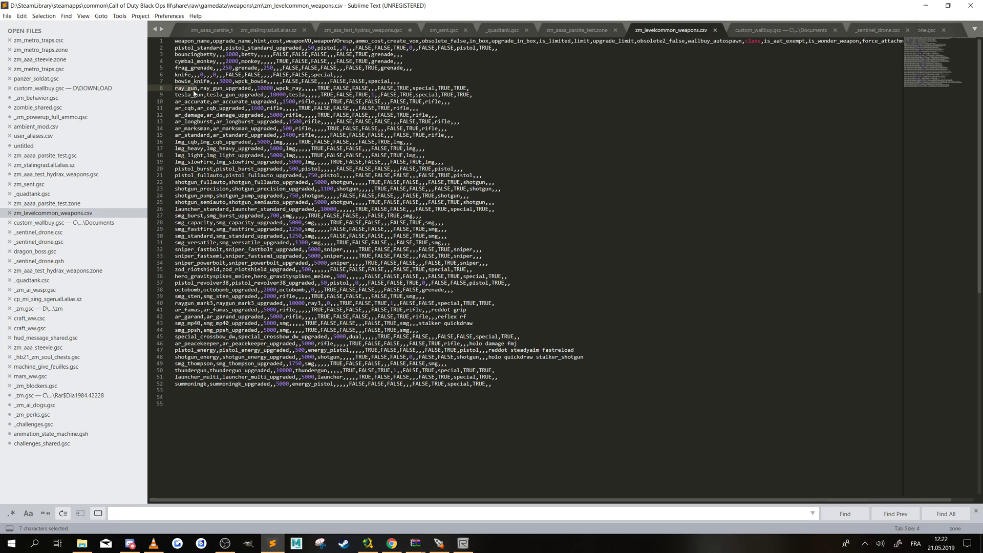
Copy cymbal_monkey from line 4 of zm_levelcommon_weapons.csv and minimize Sublime Text
double_click(197, 61)
right_click(198, 62)
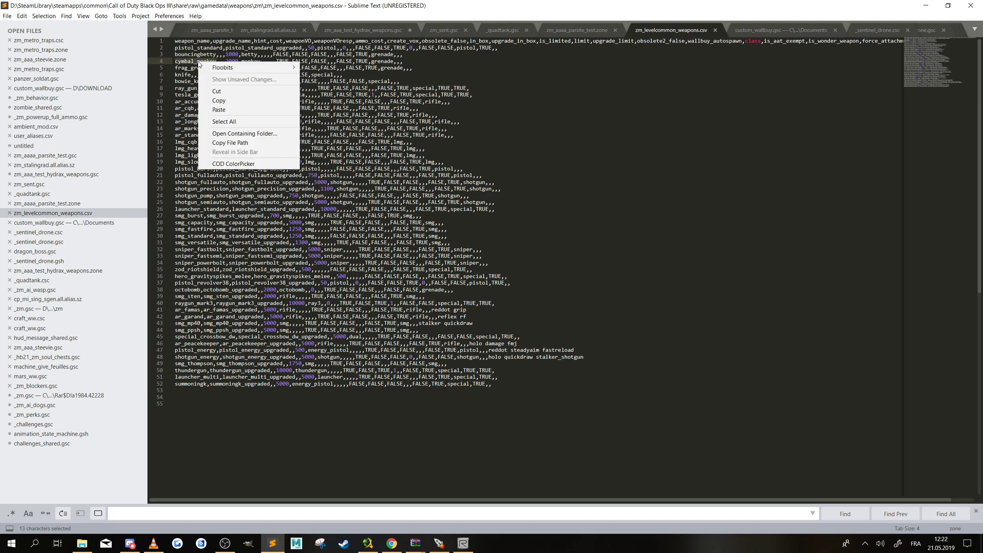
click(219, 101)
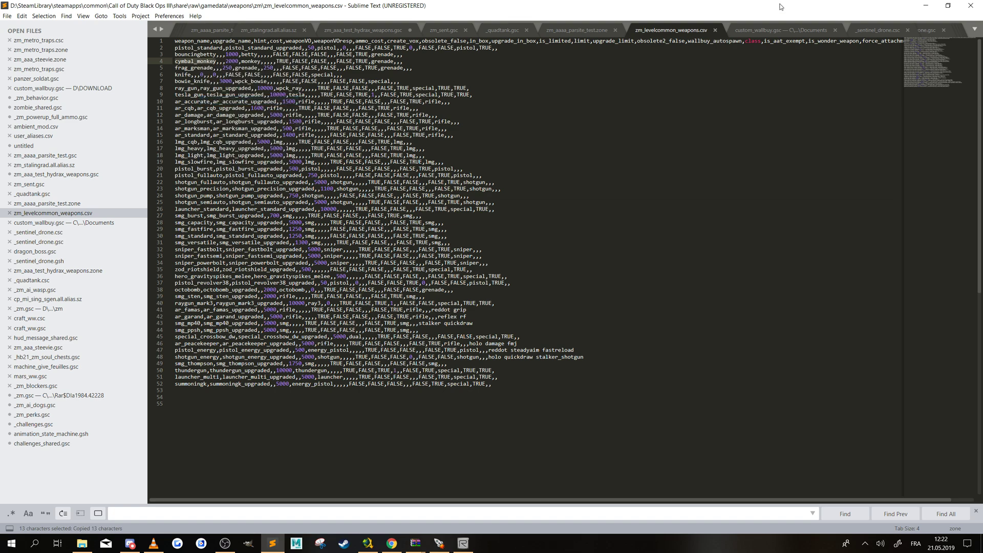
click(926, 6)
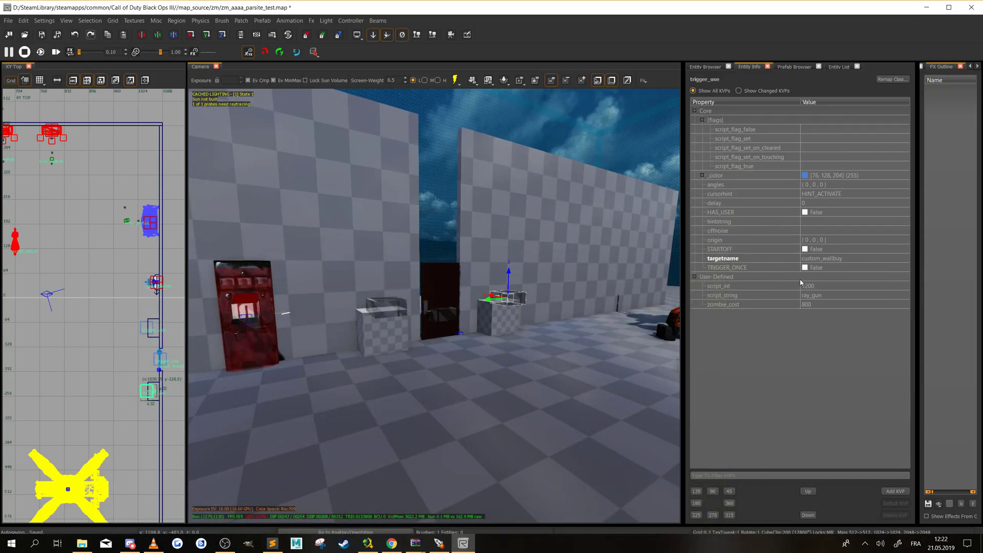
Set the copied trigger's script_string to cymbal_monkey, script_int to 2000 and zombie_cost to 1000
double_click(817, 297)
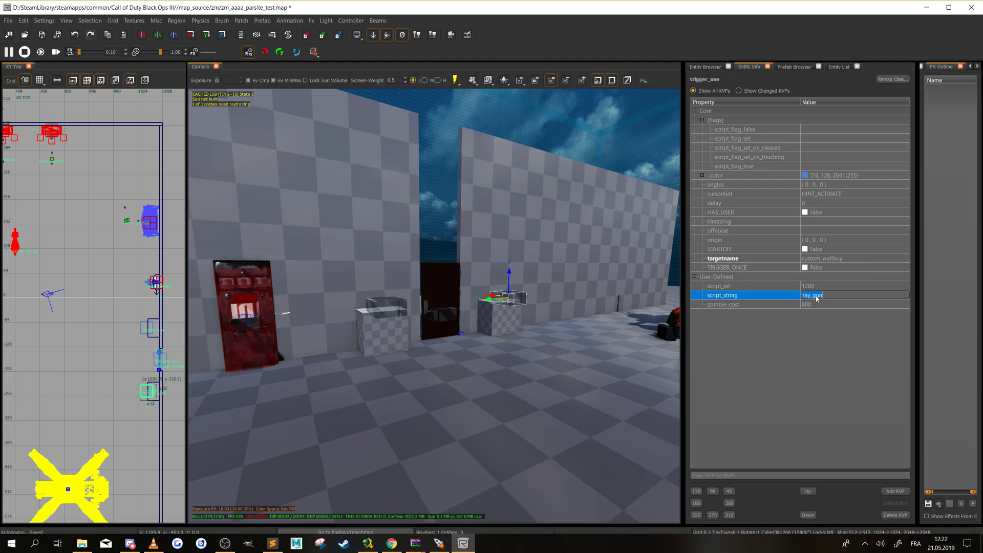
right_click(810, 295)
click(823, 337)
double_click(817, 286)
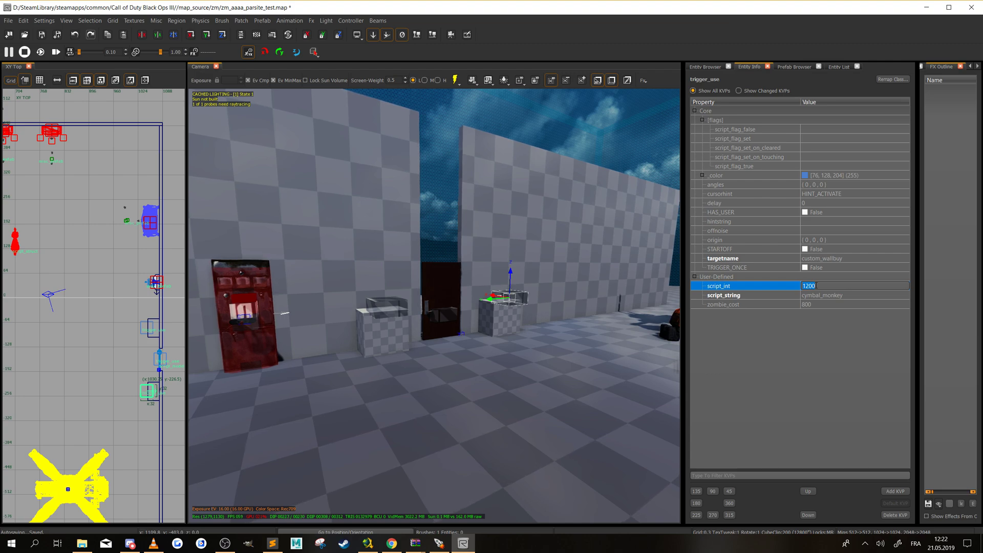
text(2)
text(0)
click(818, 304)
text(1)
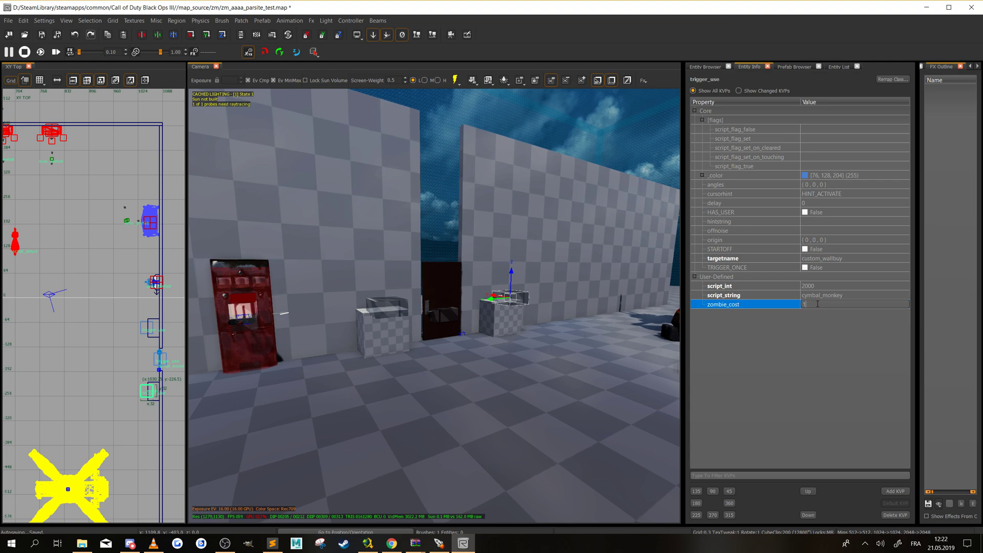
text(000)
key(Return)
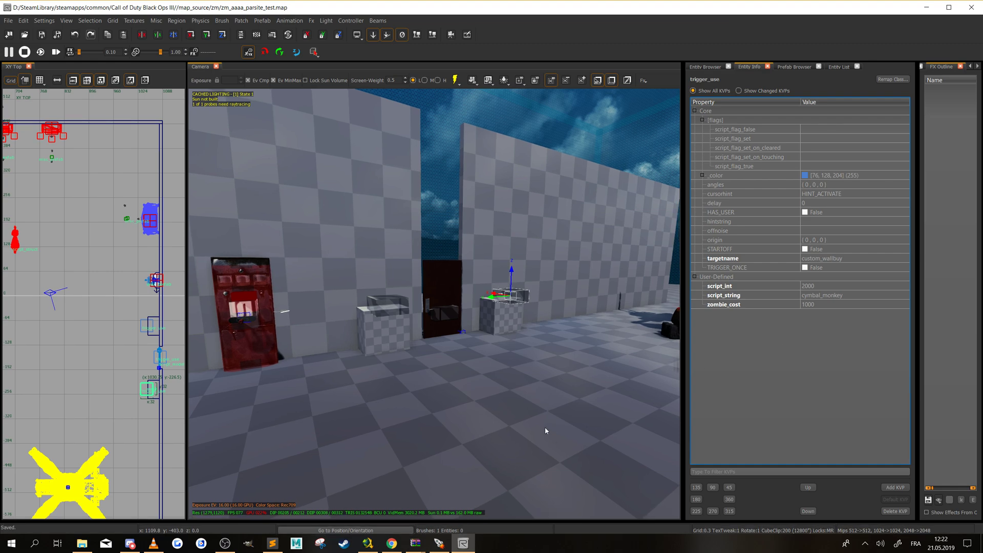
key(Escape)
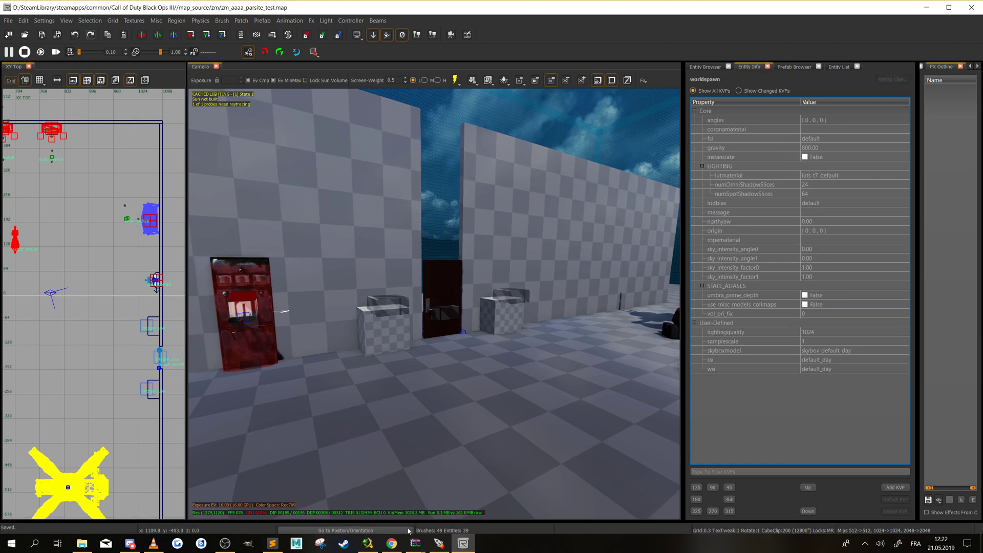
Copy the '#using scripts\zm\custom_wallbuy;' line from custom_wallbuy.gsc, then open File Explorer on Documents
click(273, 544)
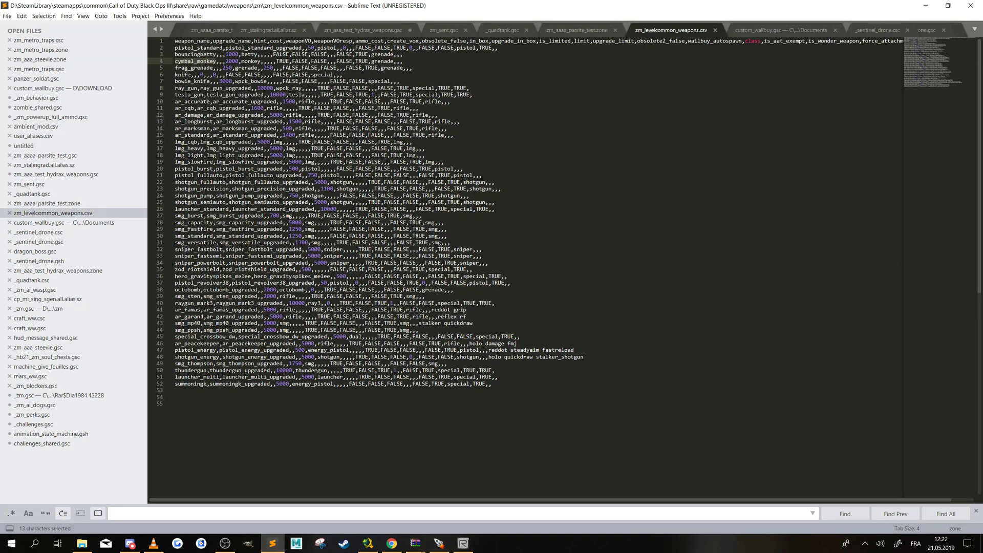
click(103, 223)
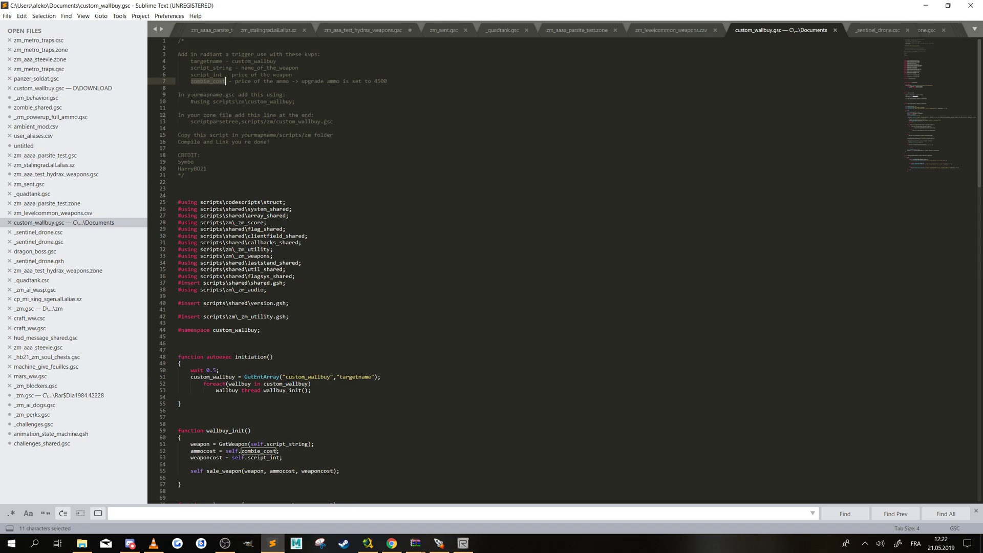
drag(189, 101, 296, 102)
right_click(287, 104)
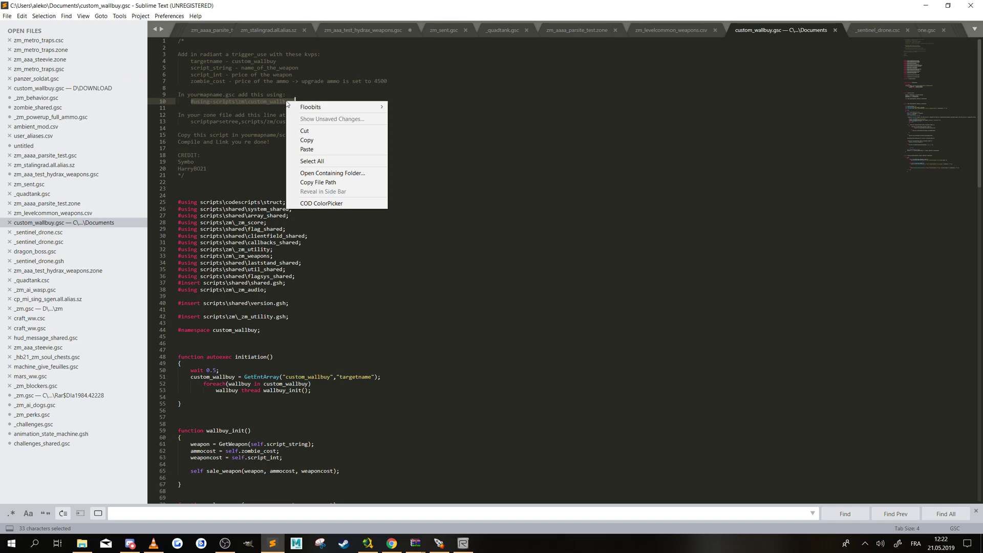
click(307, 140)
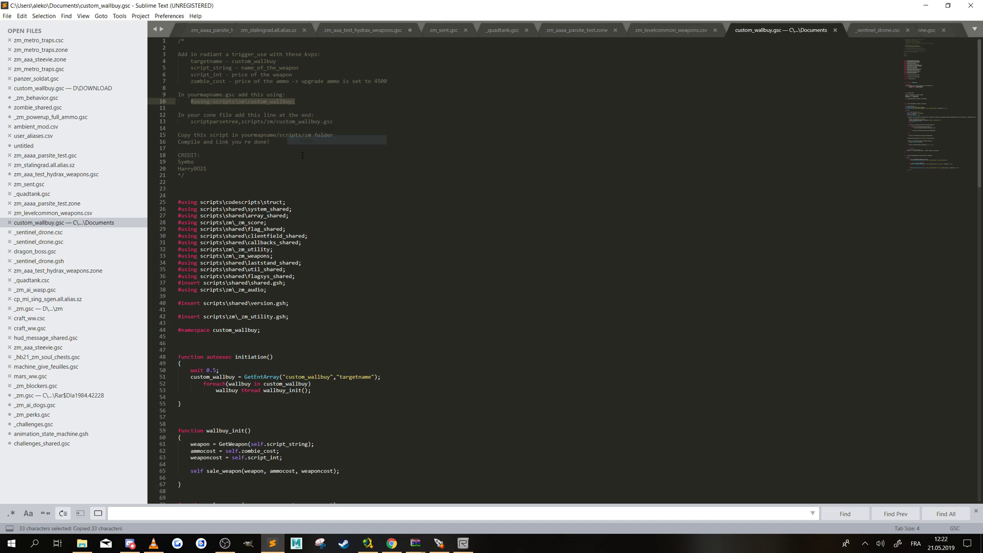
click(89, 548)
scroll(533, 255, up, 1)
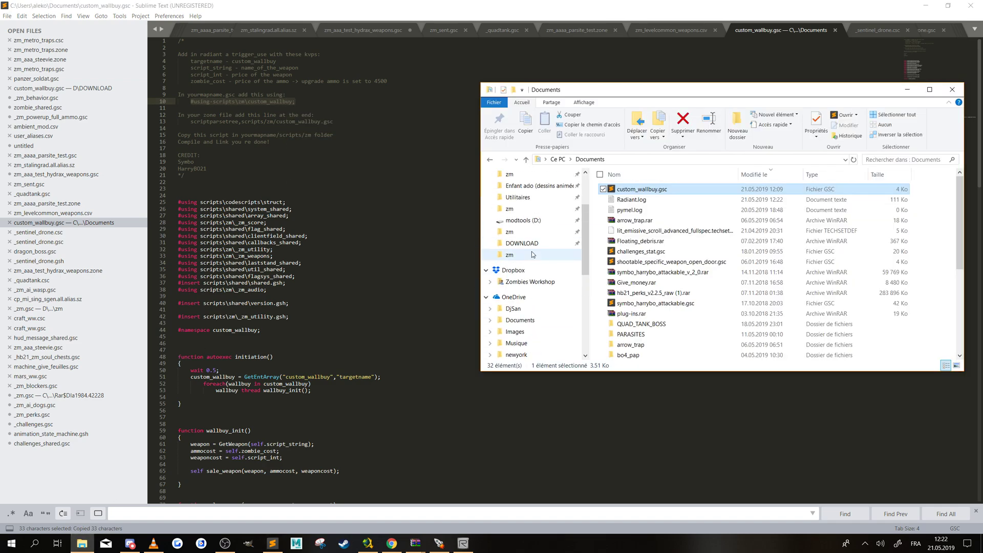
Open zm_aaaa_parsite_test.gsc and select the custom_wallbuy #using include on line 57
click(533, 254)
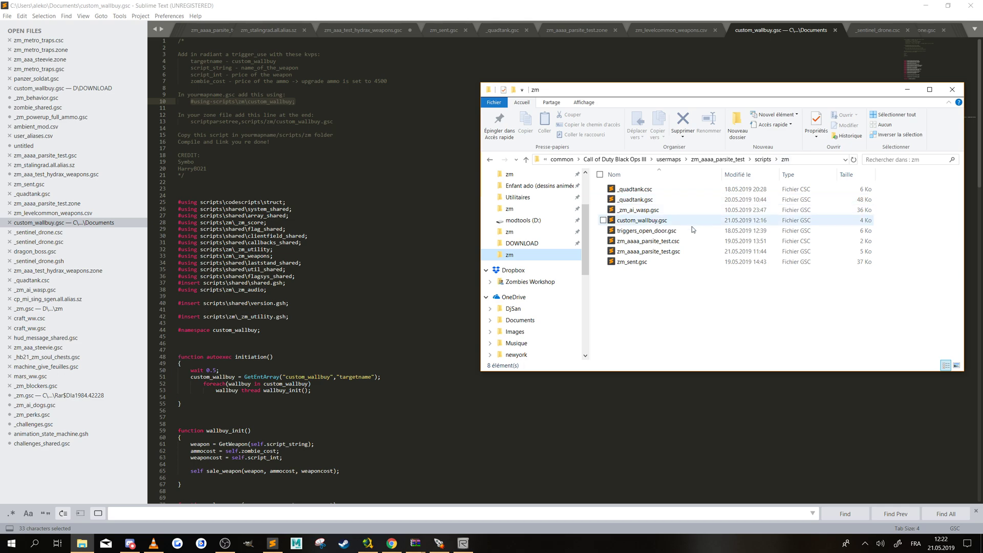
double_click(656, 251)
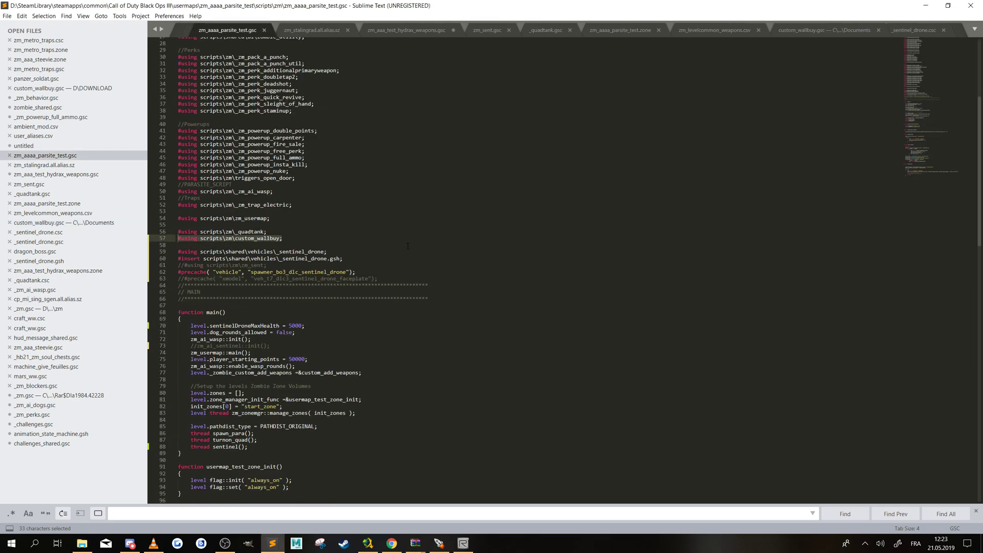
double_click(189, 239)
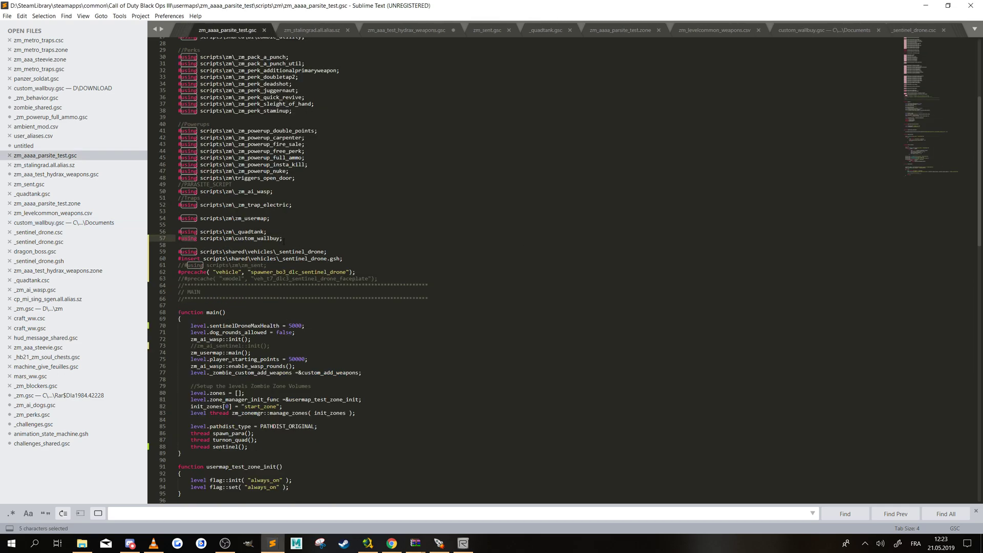
drag(280, 240, 177, 240)
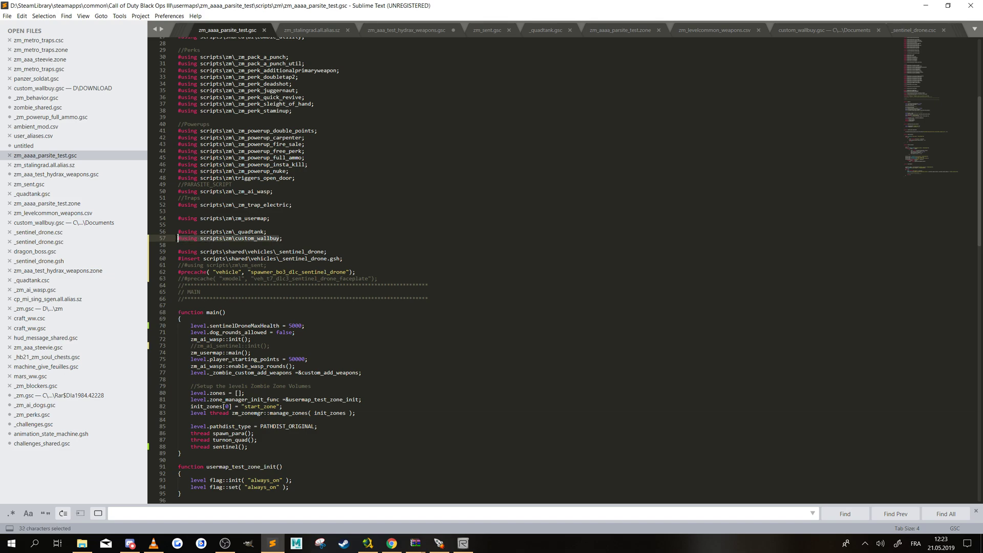
Open the zm_aaaa_parsite_test zone file for editing from the Mod Tools Launcher
click(439, 543)
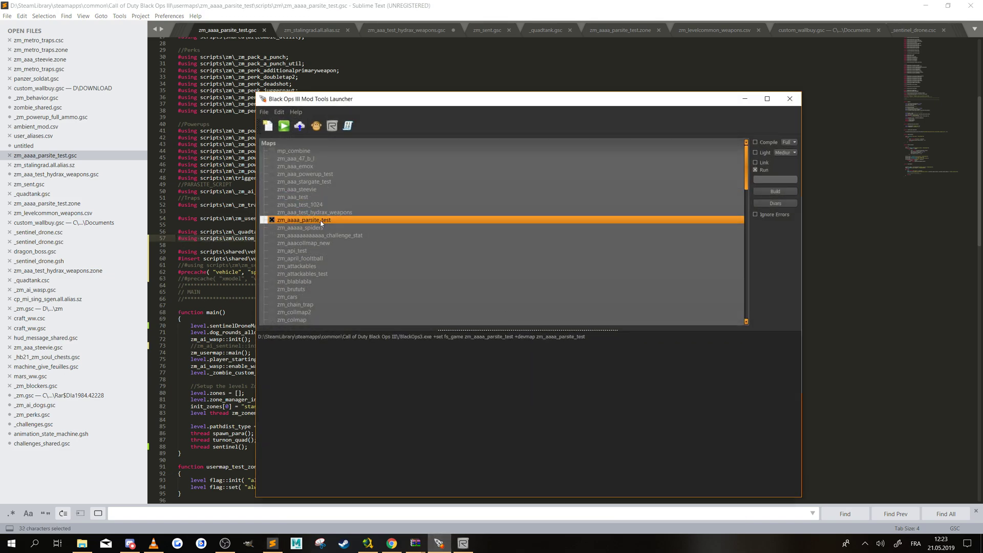
right_click(314, 221)
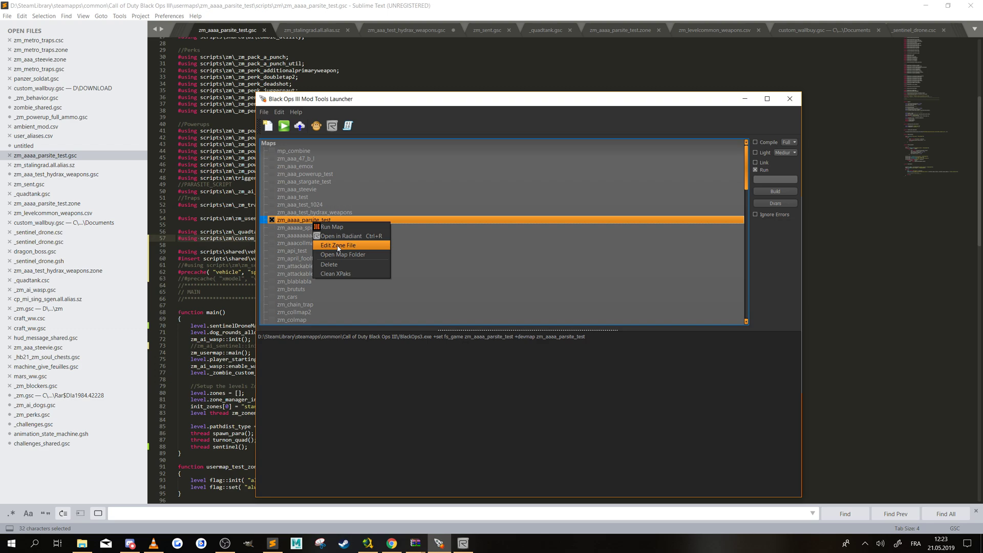
click(338, 246)
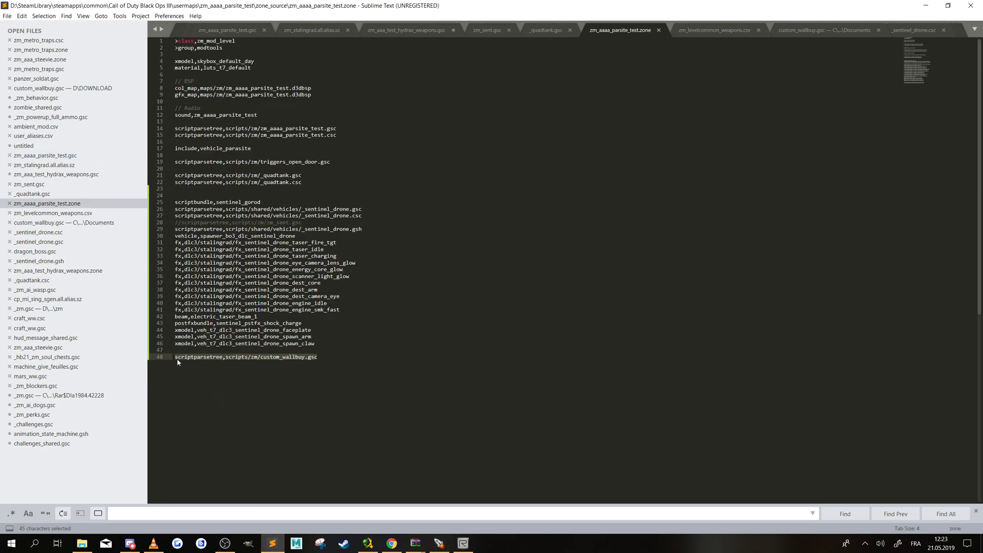
Add the scriptparsetree,scripts/zm/custom_wallbuy.gsc line from the script notes to the zone file and save it
click(80, 222)
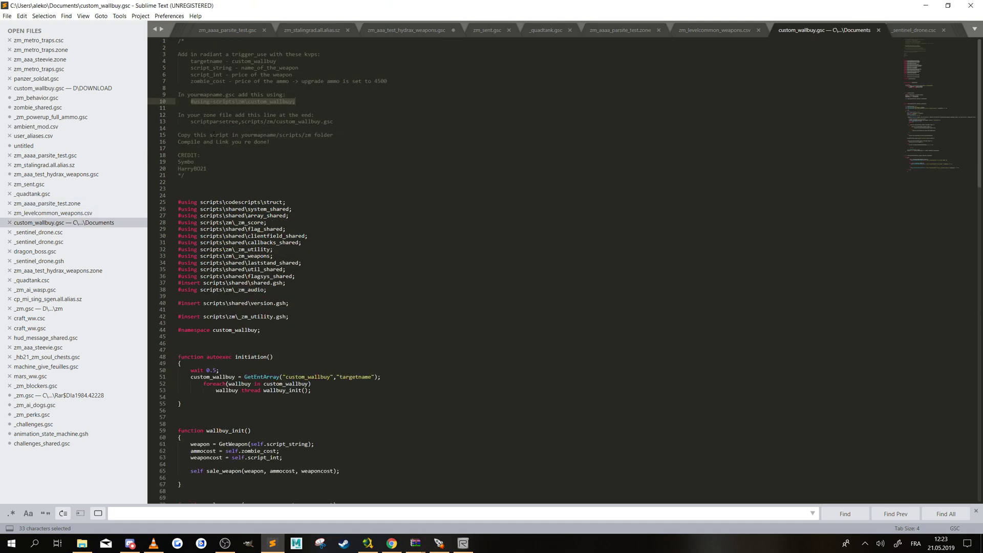
drag(337, 122, 190, 126)
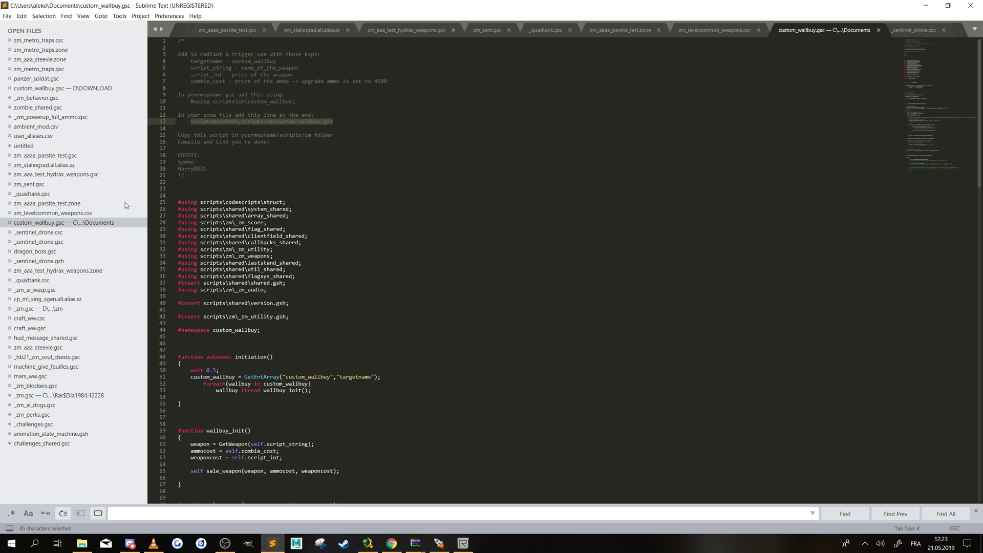
click(85, 204)
click(348, 381)
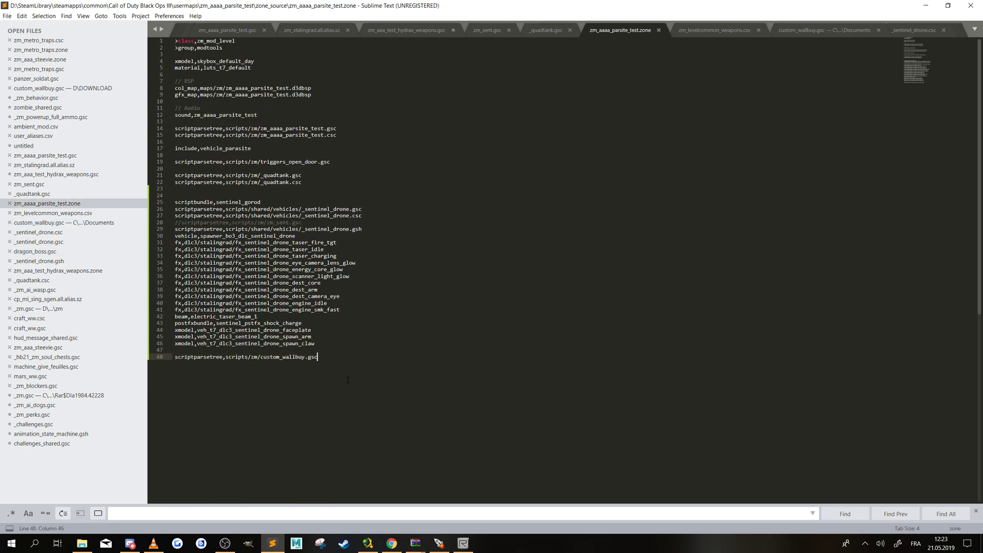
key(ctrl+s)
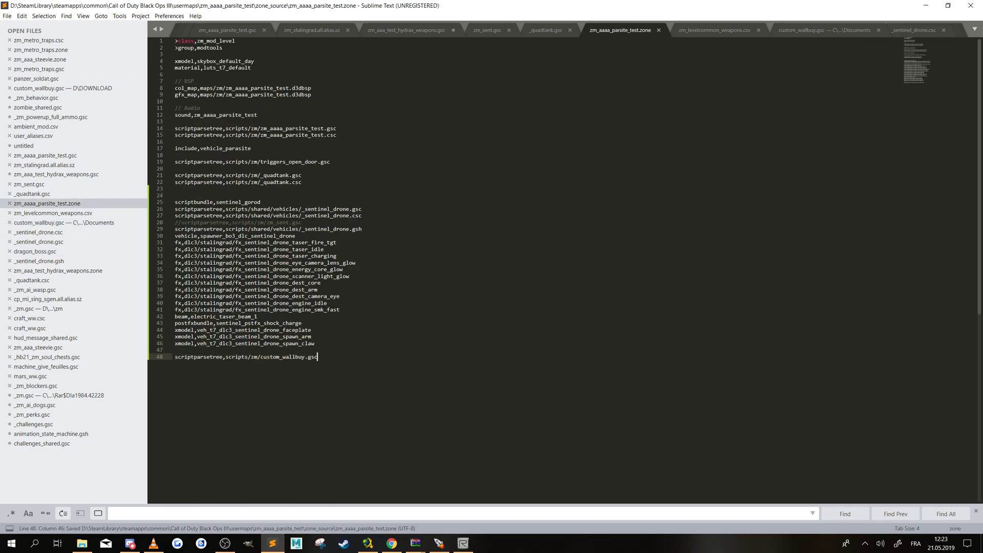
Build and run zm_aaaa_parsite_test with Compile and Link enabled
click(439, 544)
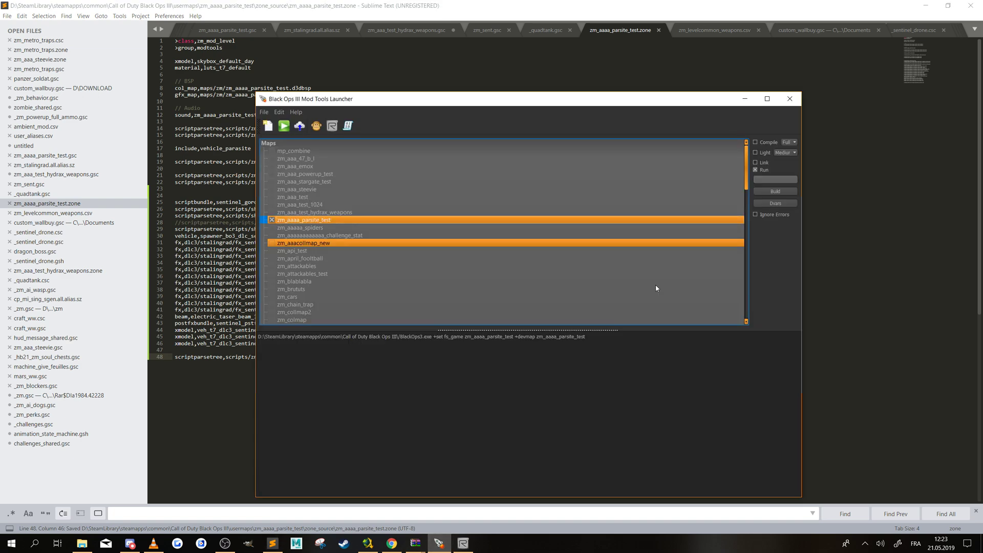
click(766, 143)
click(766, 162)
click(774, 192)
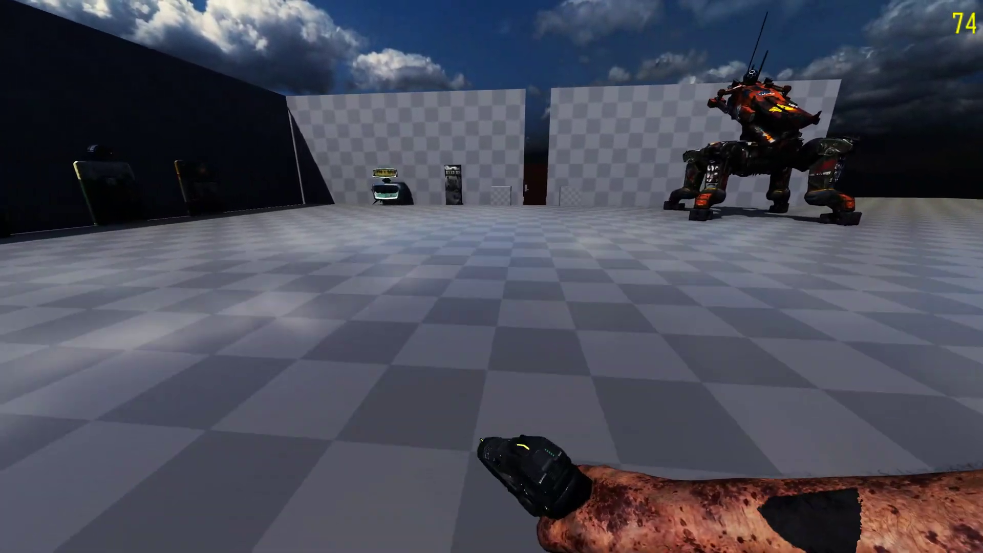
Buy the Ray Gun for 1200 and a Cymbal Monkey for 2000 from the wallbuys, then throw a monkey
key(w)
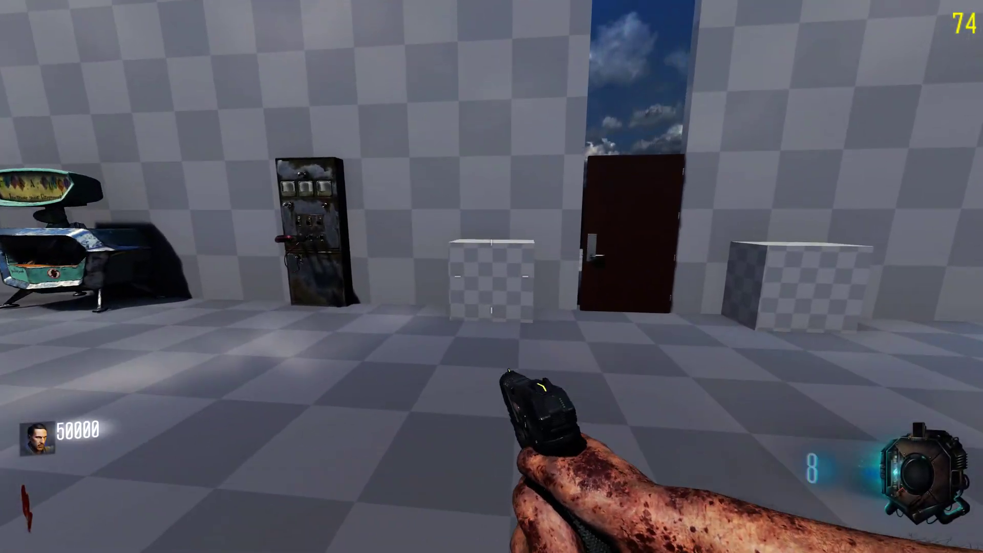
key(w)
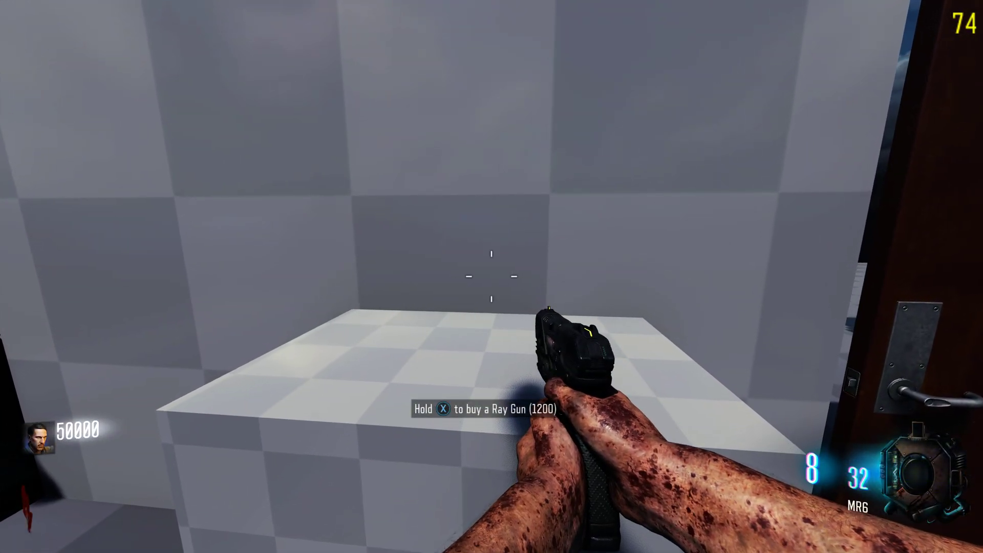
key(x)
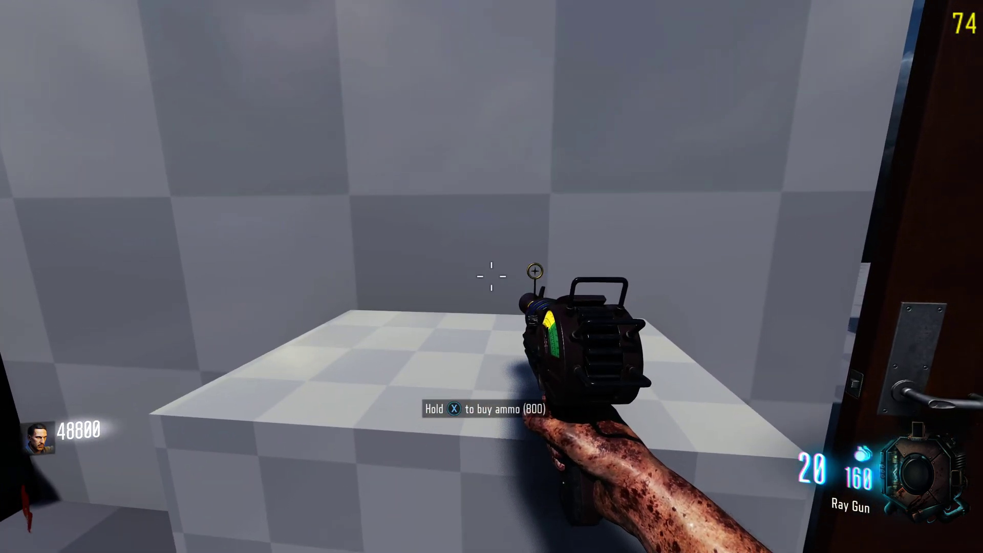
key(w)
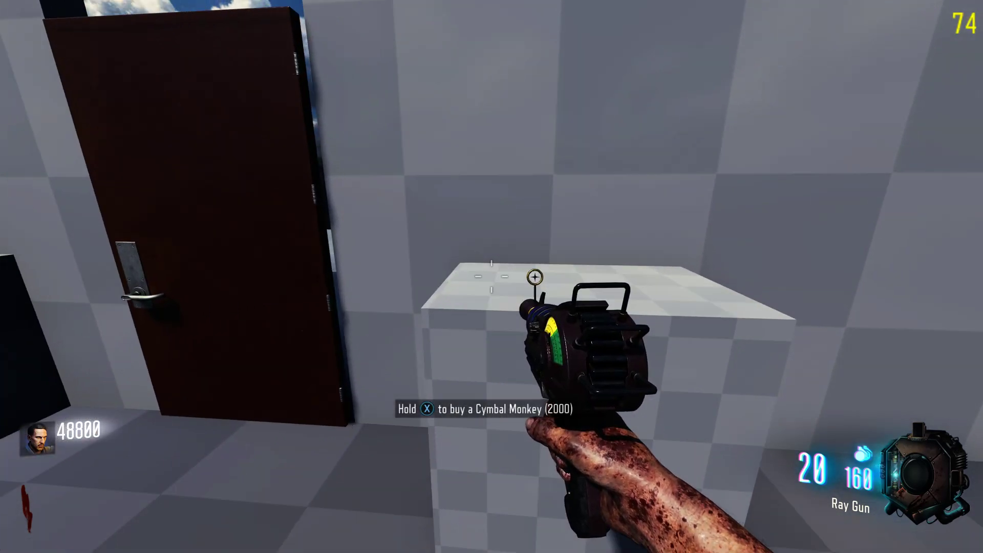
key(w)
key(w)
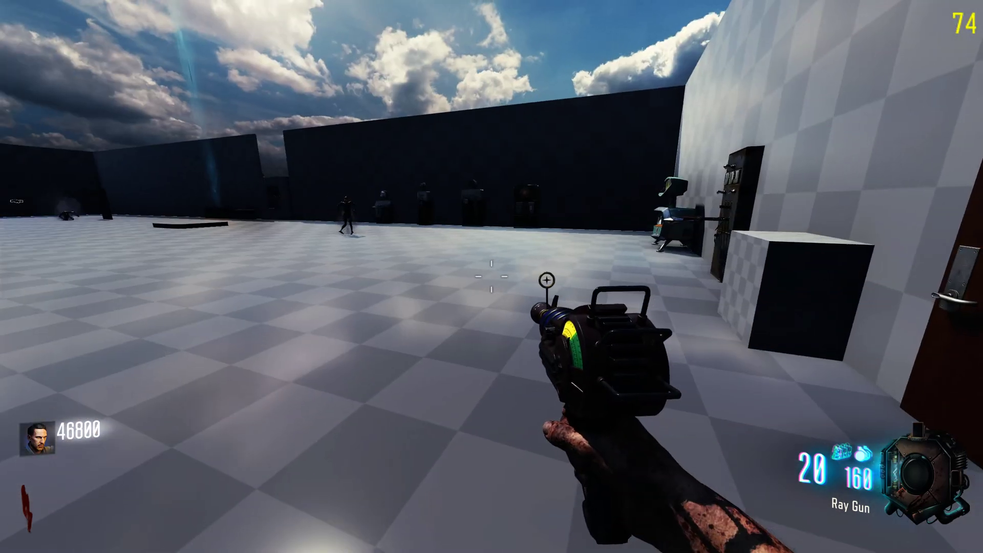
key(q)
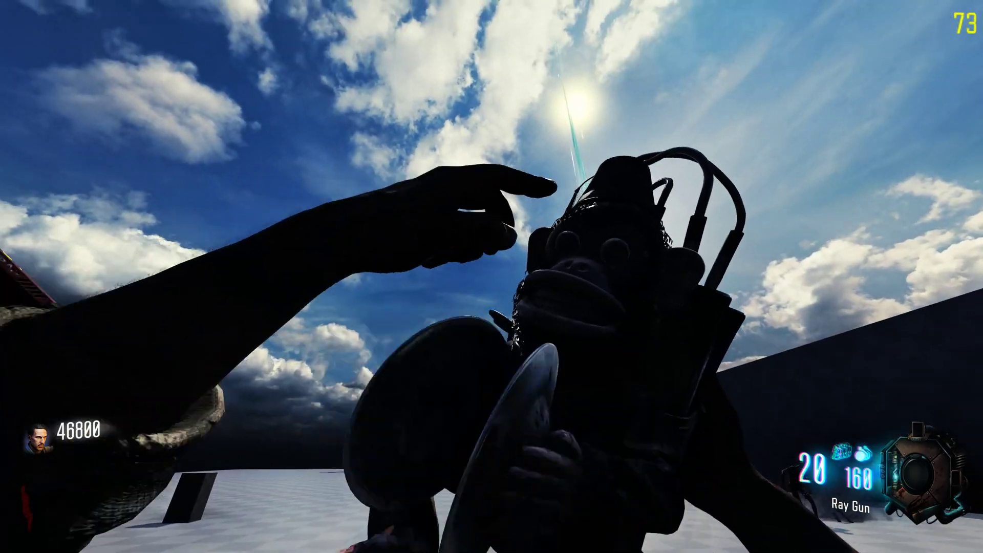
Buy Ray Gun ammo for 1000 at its wallbuy and fire the Ray Gun into the yard
key(w)
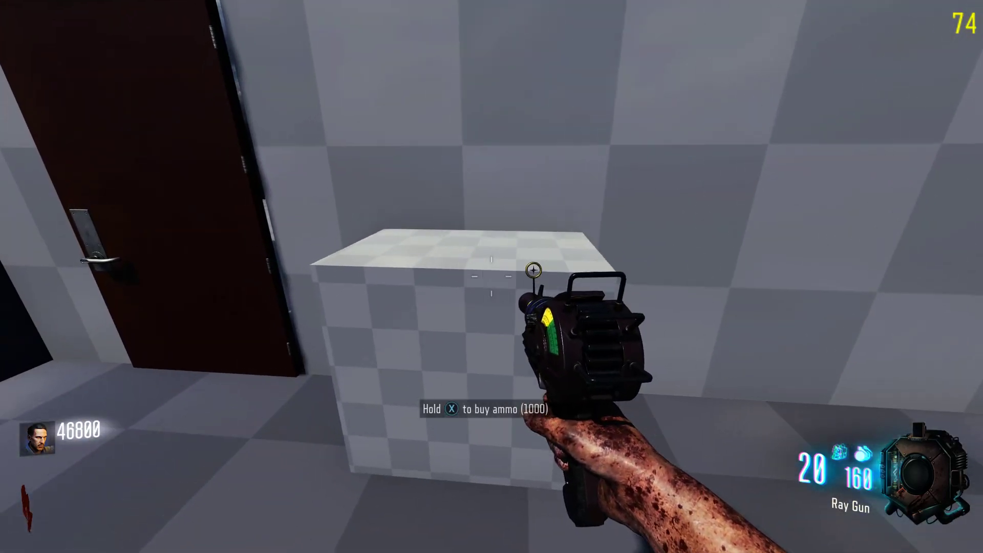
key(w)
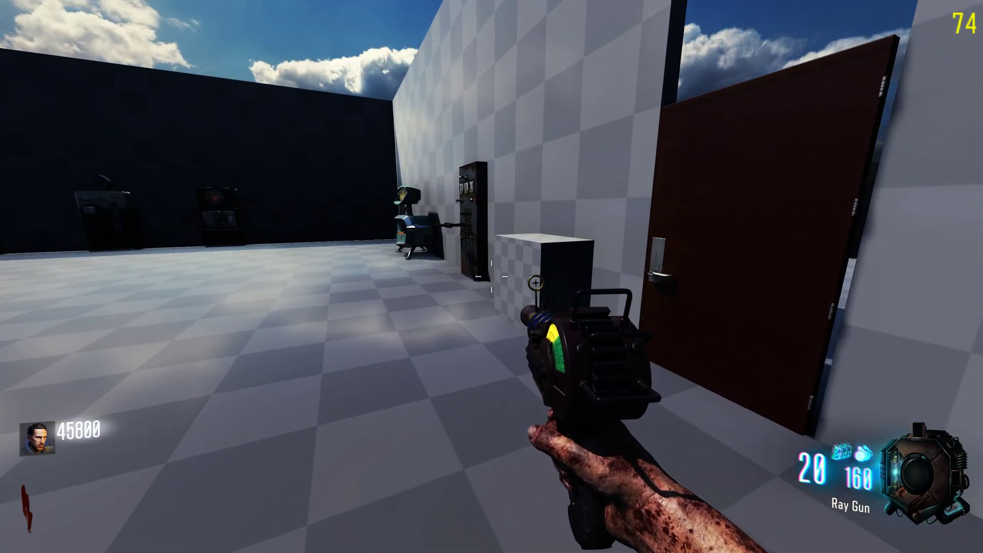
click(491, 277)
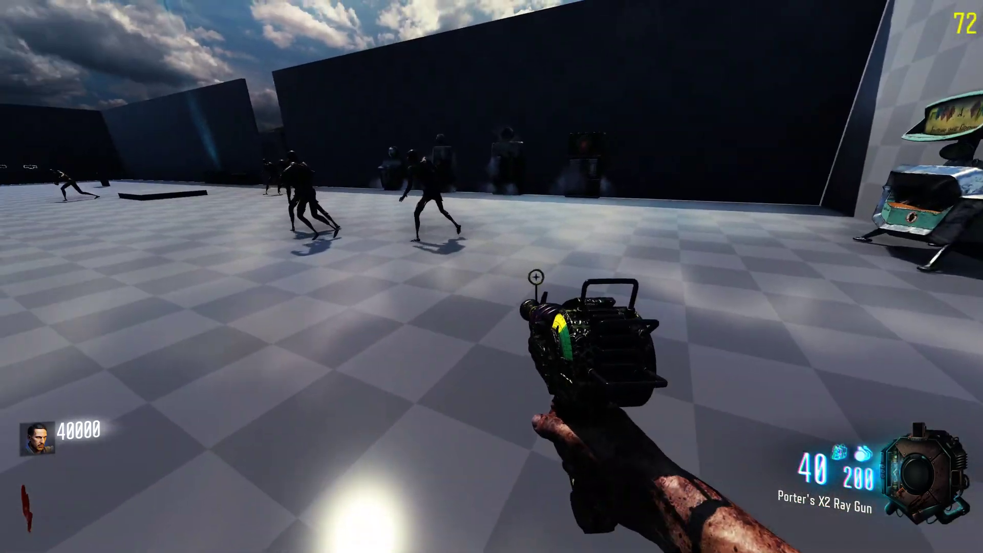
Shoot zombies, reload, and refill Porter's X2 Ray Gun ammo to 40/200 for 4500
click(538, 281)
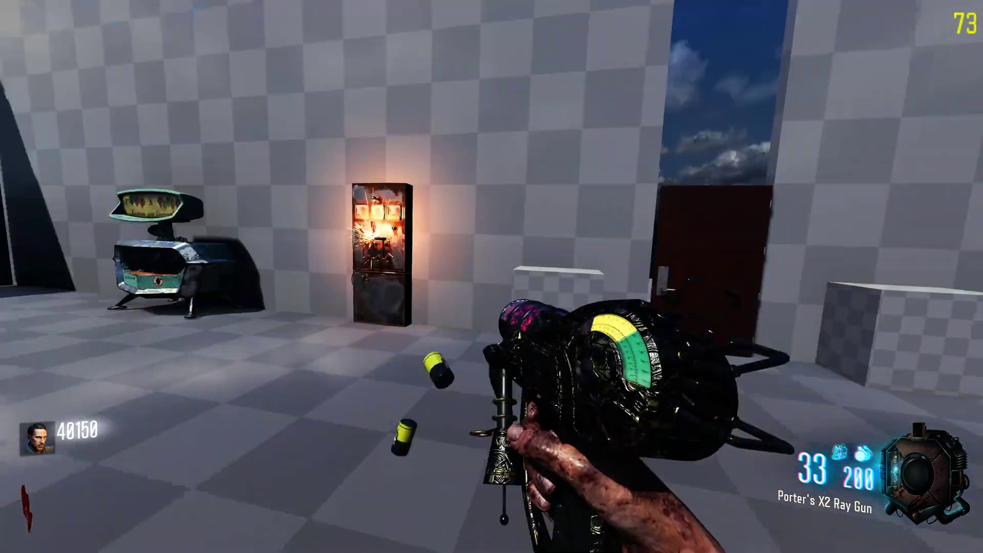
key(r)
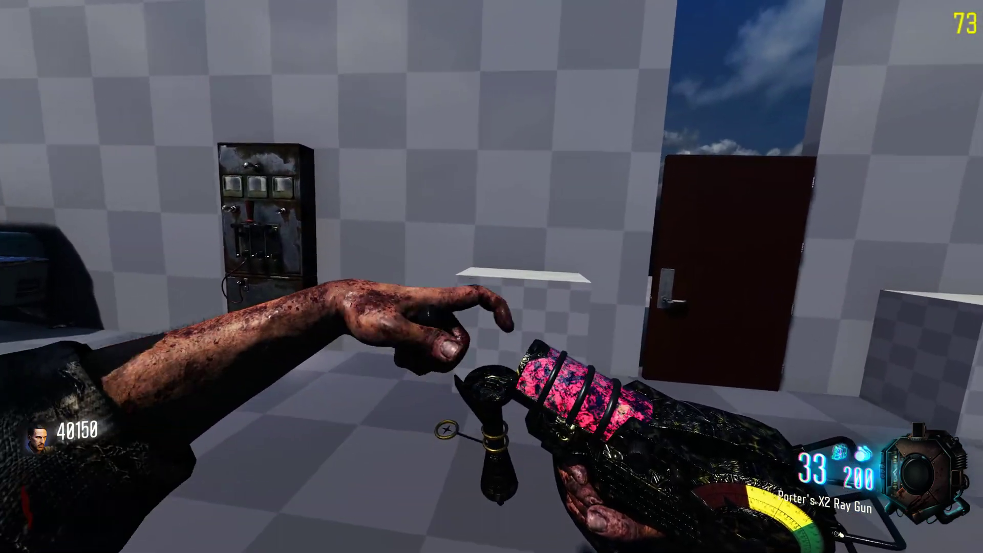
key(w)
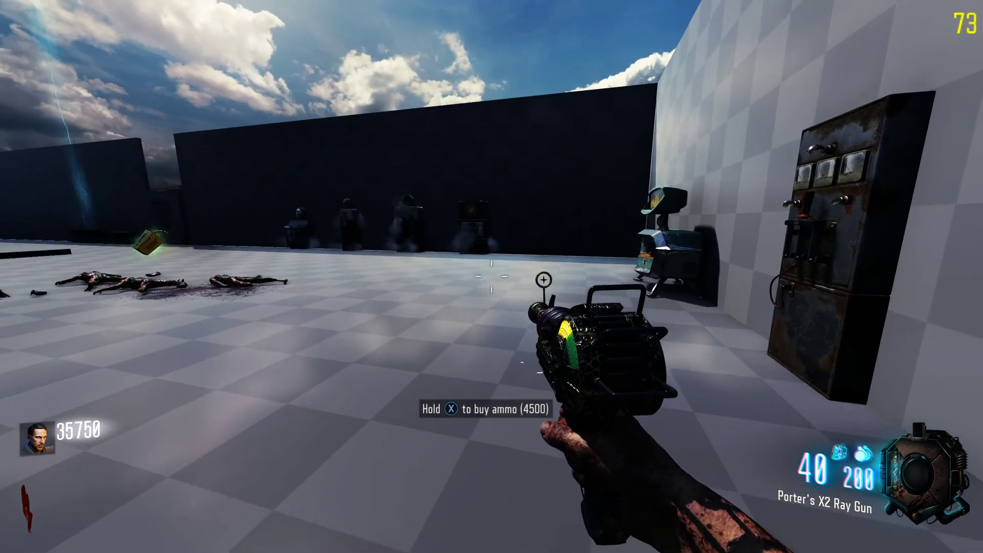
key(s)
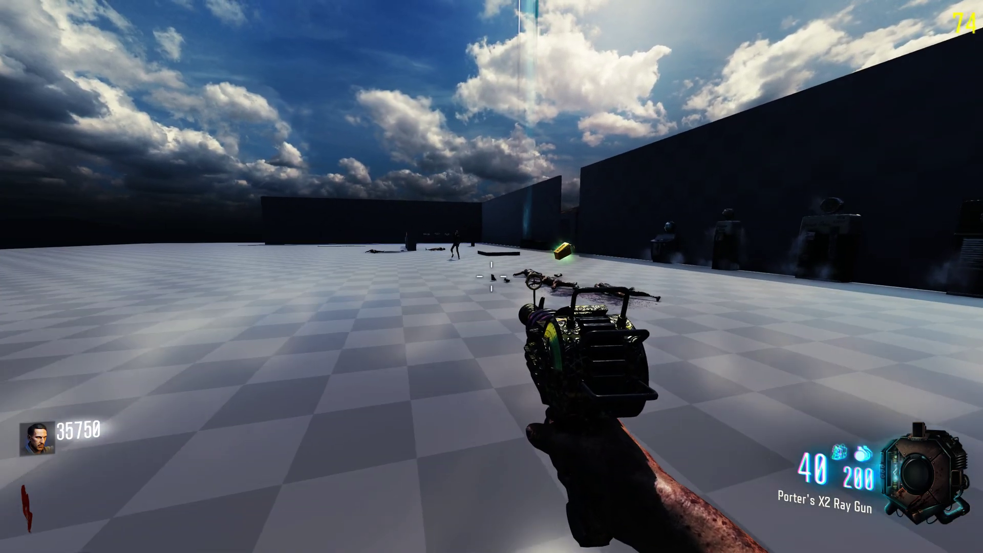
key(w)
key(w)
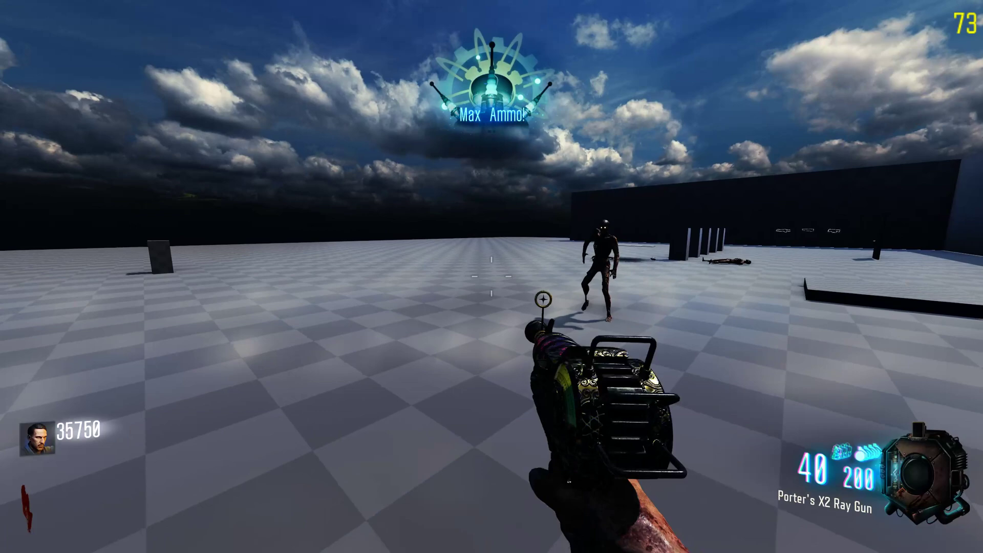